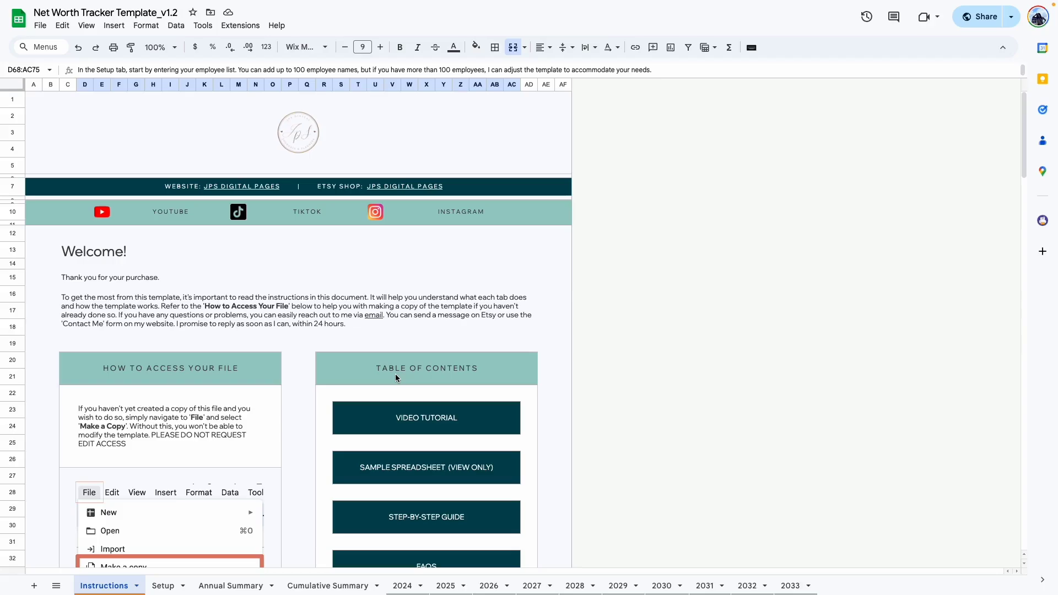
Step: Scroll through the template's instructions sheet
scroll(396, 377, down, 5)
scroll(396, 378, up, 5)
click(563, 376)
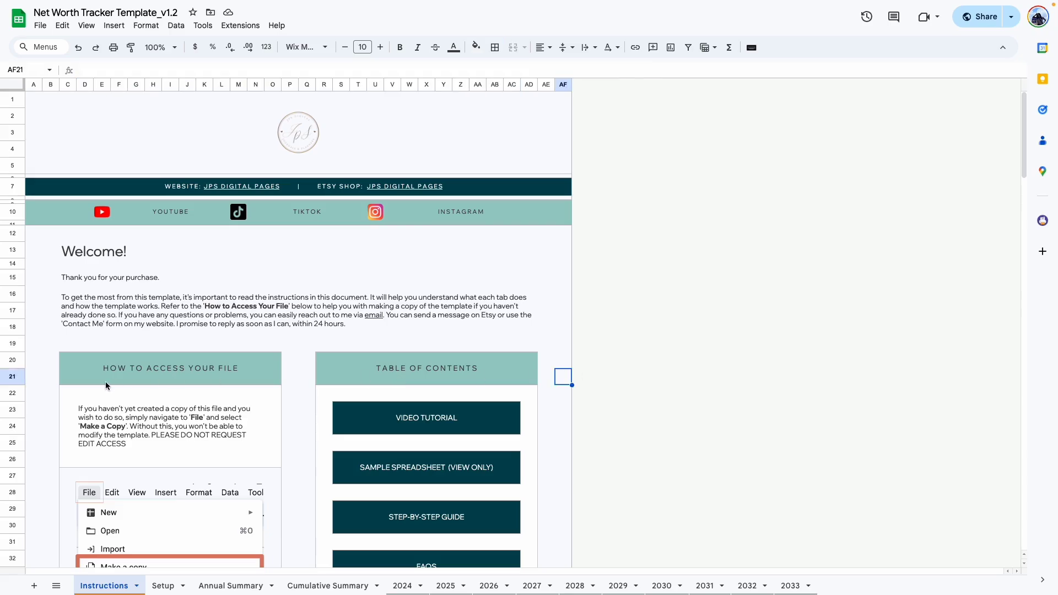
scroll(247, 434, down, 2)
scroll(245, 429, up, 2)
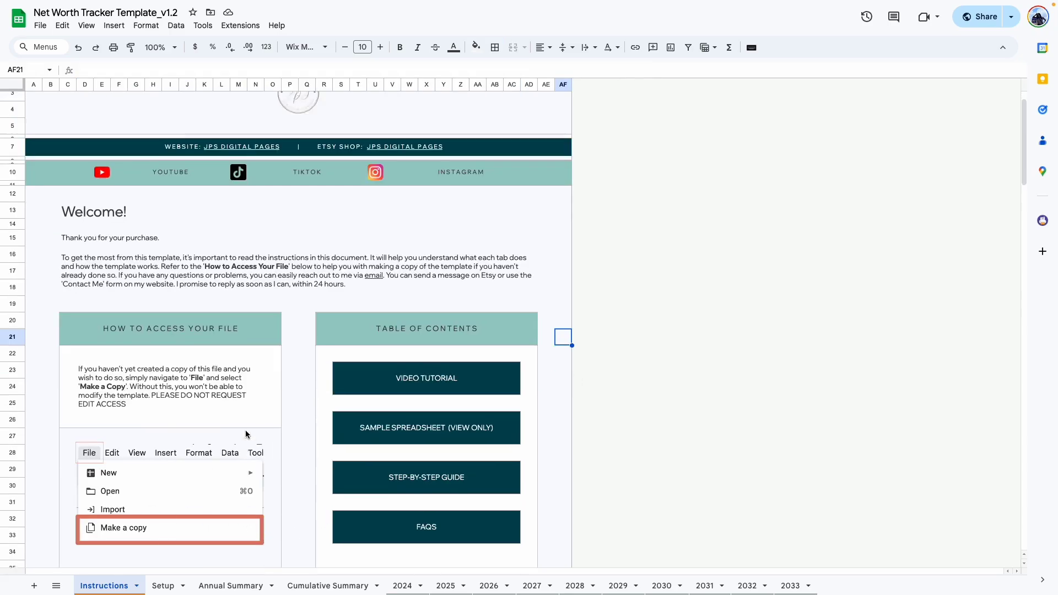
scroll(246, 430, down, 5)
scroll(246, 431, down, 5)
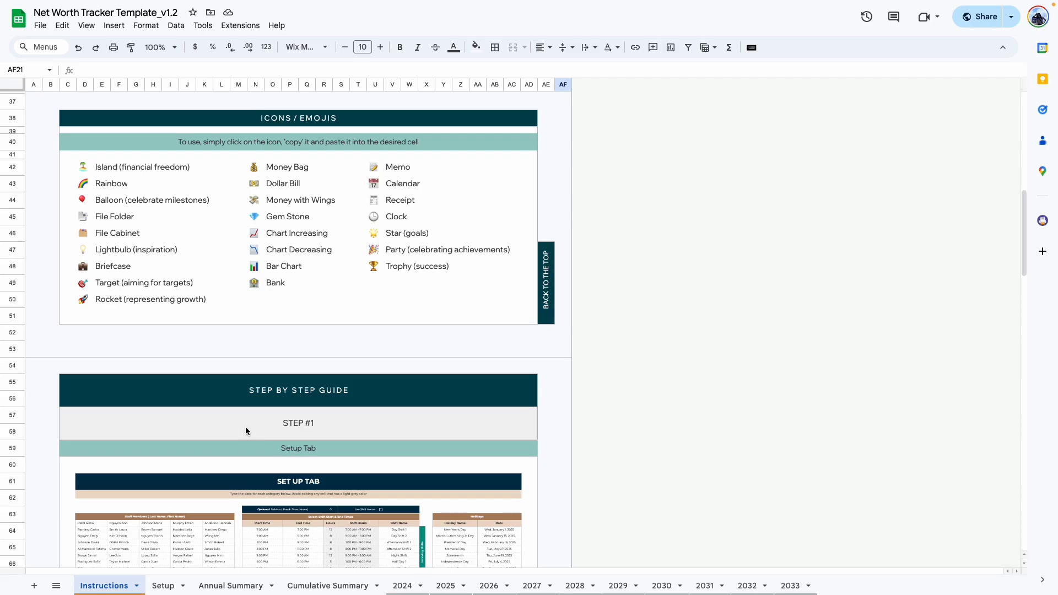
Step: Look over the Setup, Annual Summary, Cumulative Summary and 2024 sheets in turn
click(230, 485)
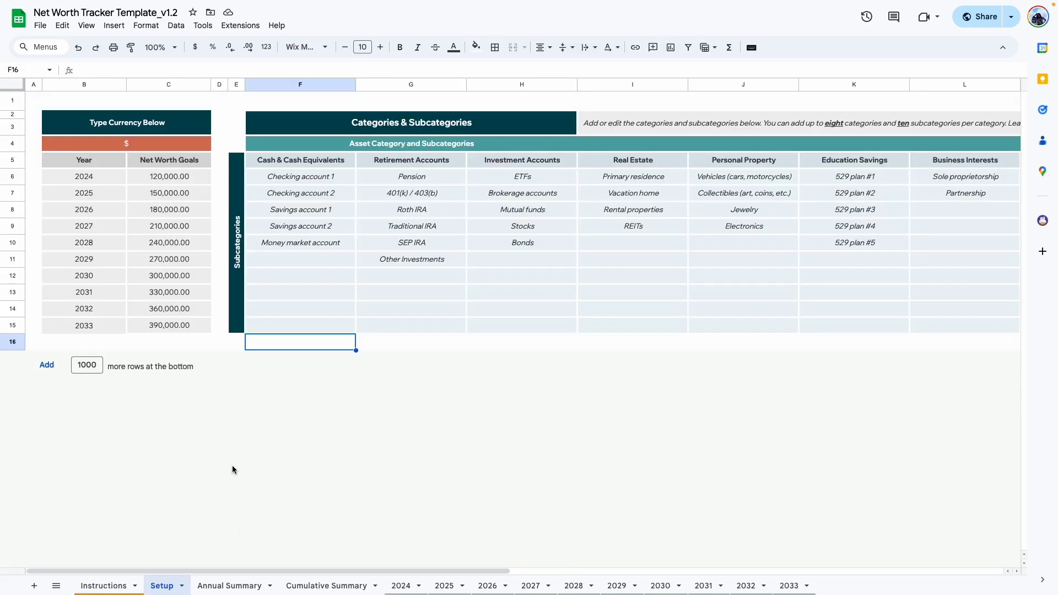
click(215, 588)
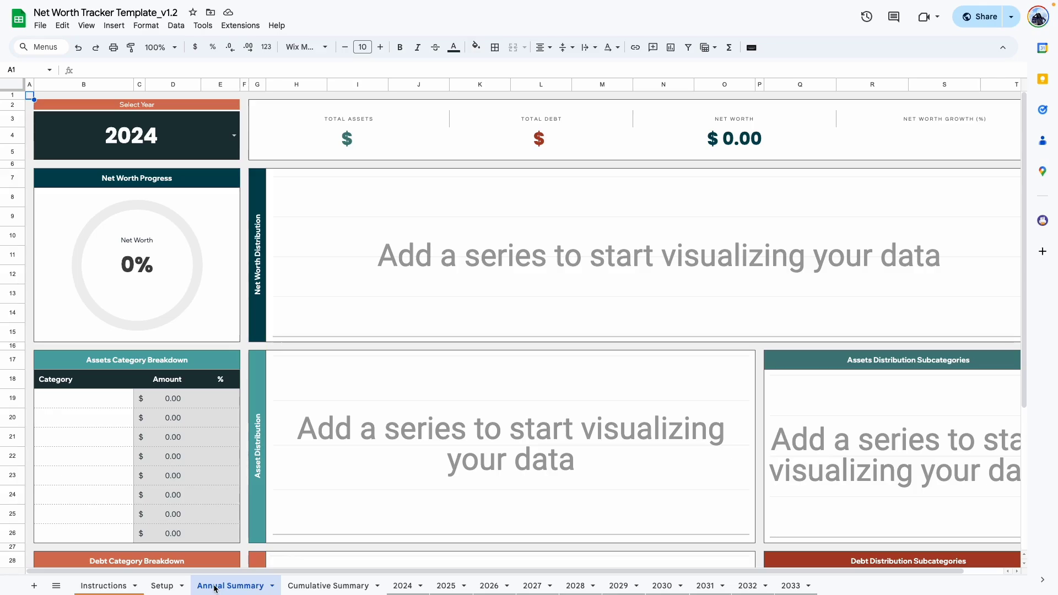
click(309, 588)
click(402, 588)
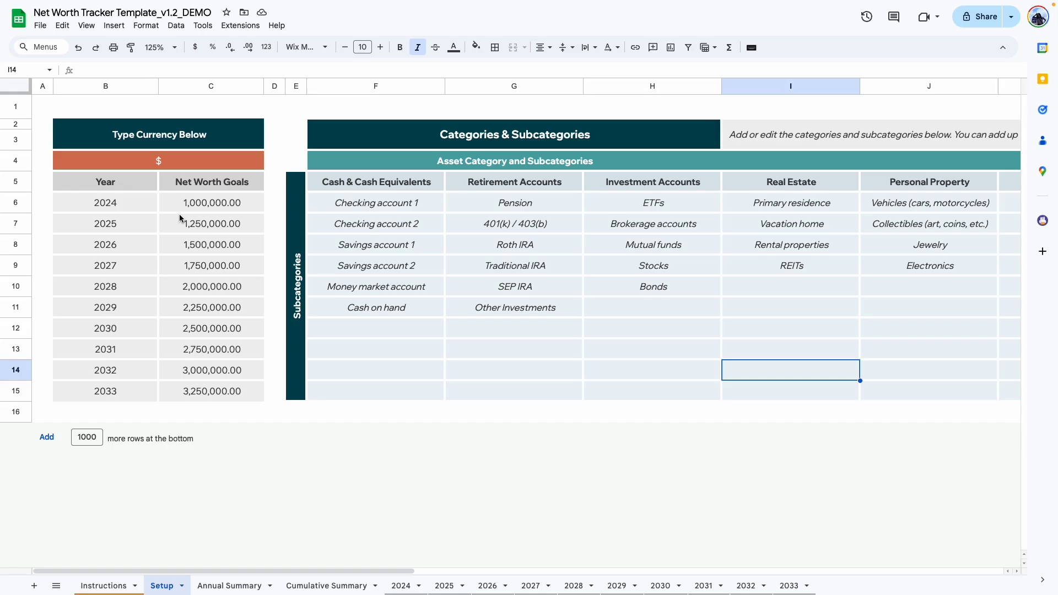
click(176, 163)
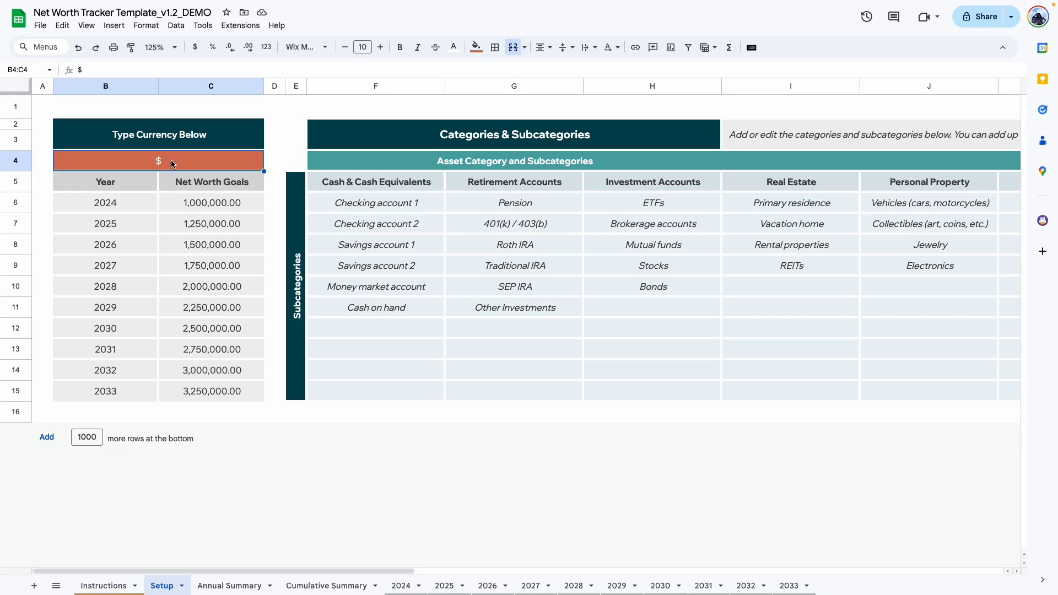
key(Delete)
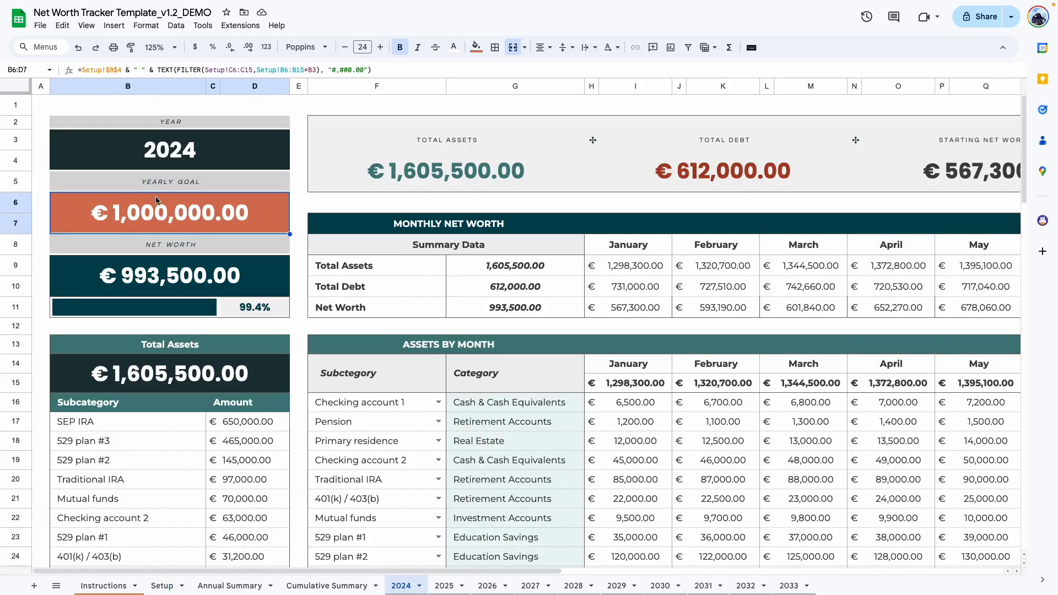
scroll(360, 340, down, 3)
scroll(361, 340, down, 3)
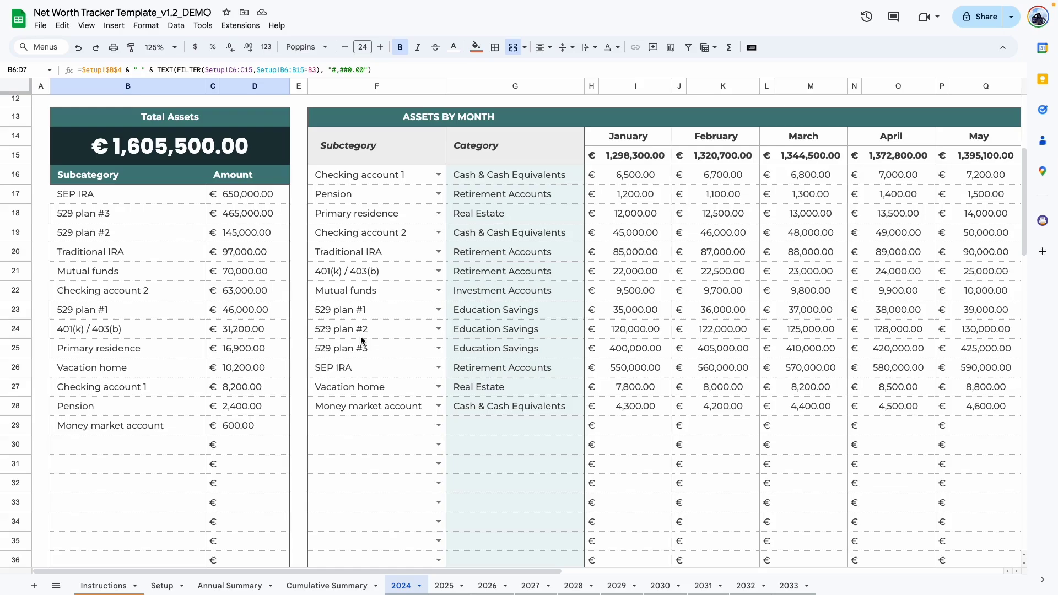
scroll(352, 309, up, 5)
key(ctrl+z)
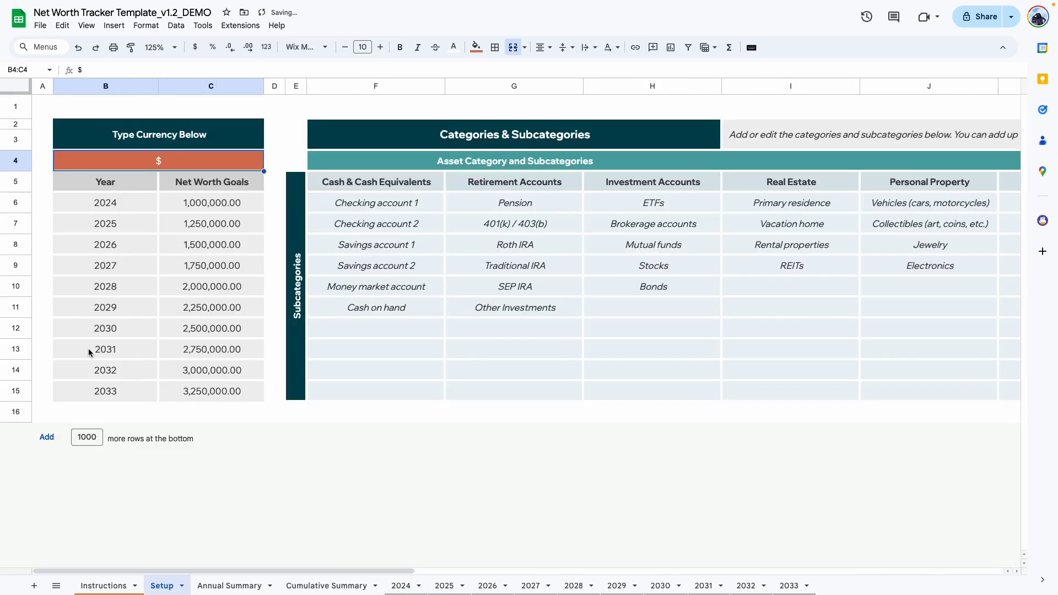
click(130, 202)
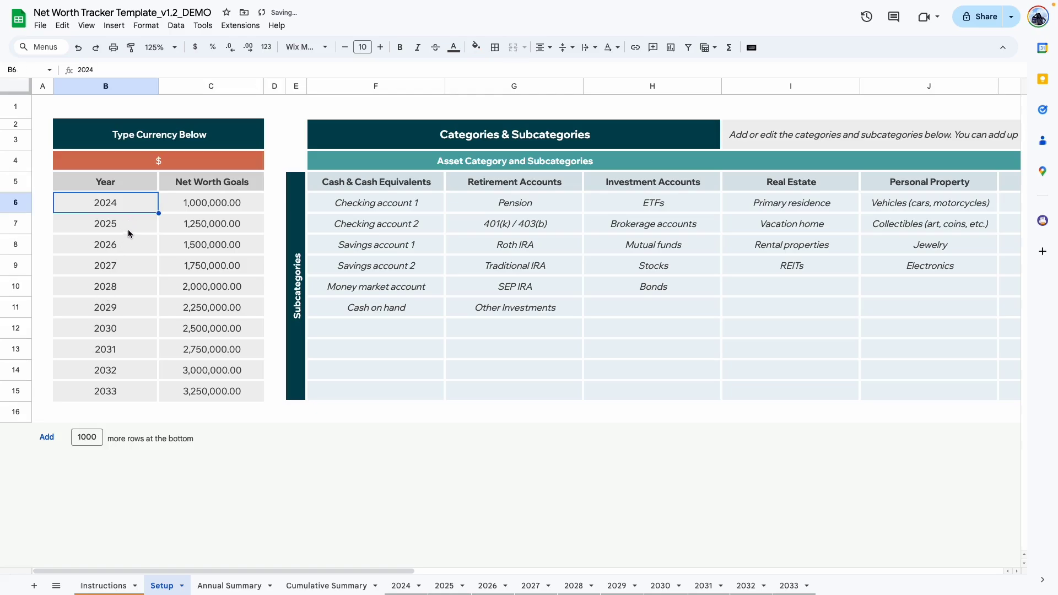
key(Right)
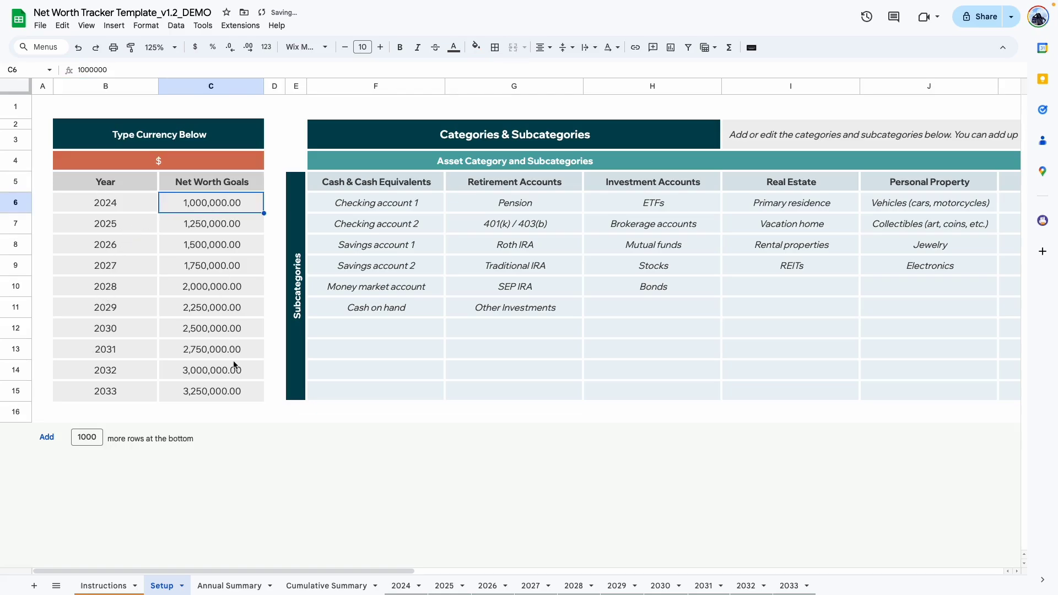
Step: Replace the first two Setup years with 2025 and 2026
click(110, 209)
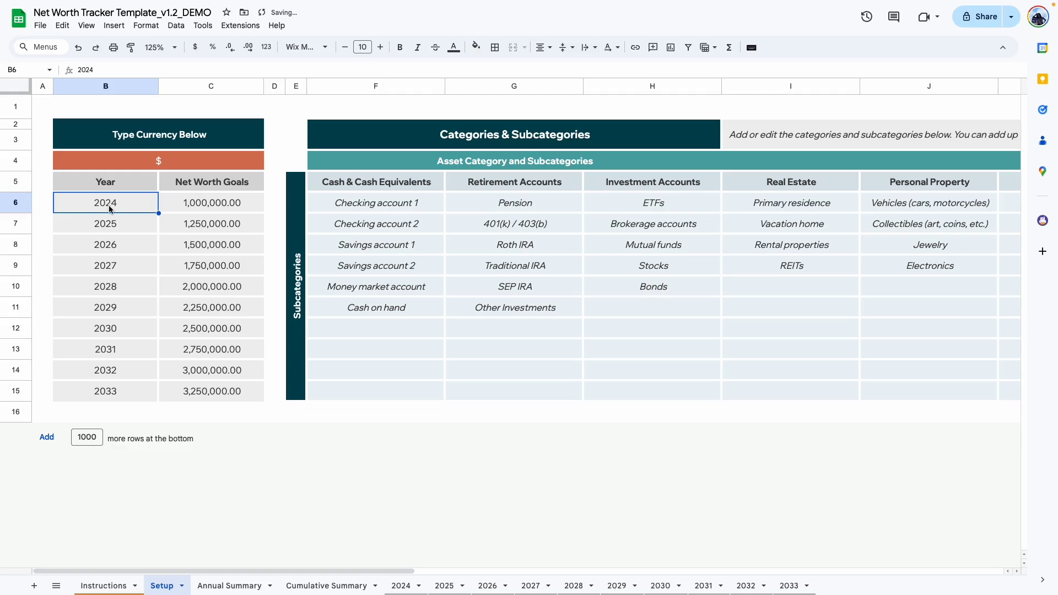
text(2025)
key(Return)
text(20)
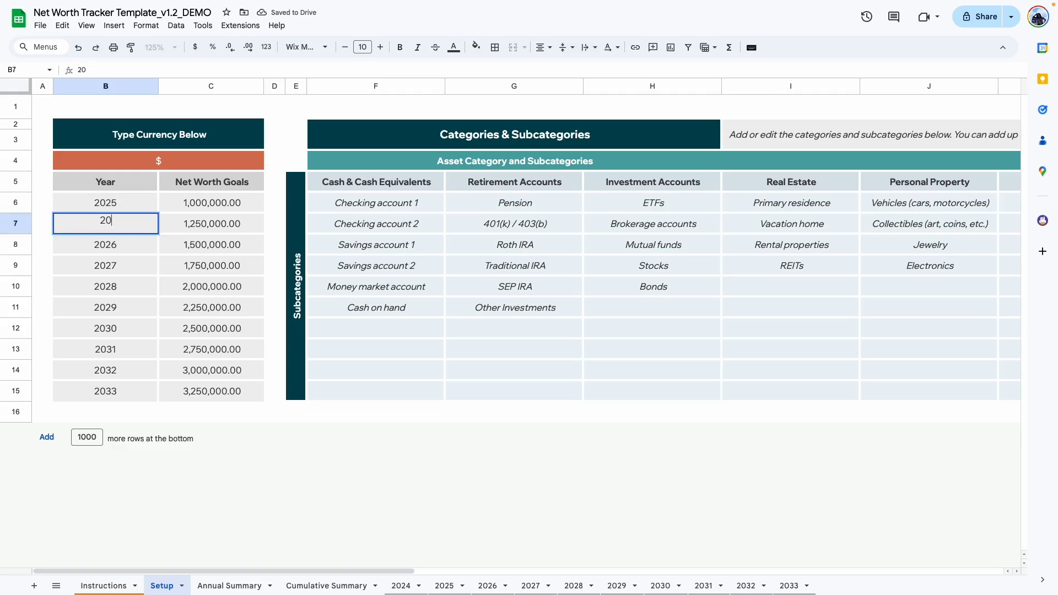
text(26)
key(Return)
Step: Fill the year series down so the list runs 2025 through 2034
drag(137, 207, 155, 389)
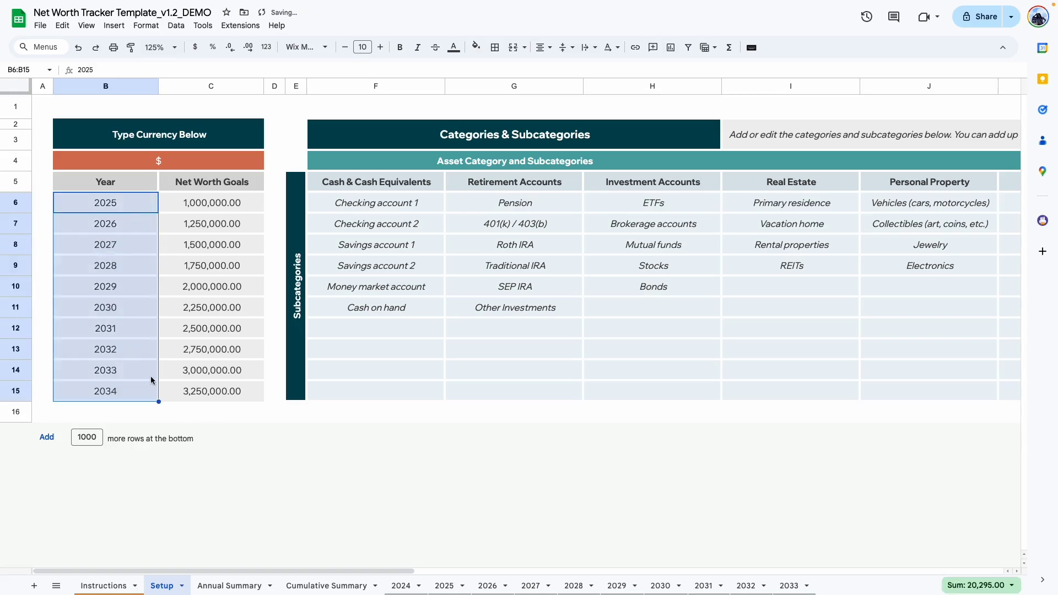
click(130, 288)
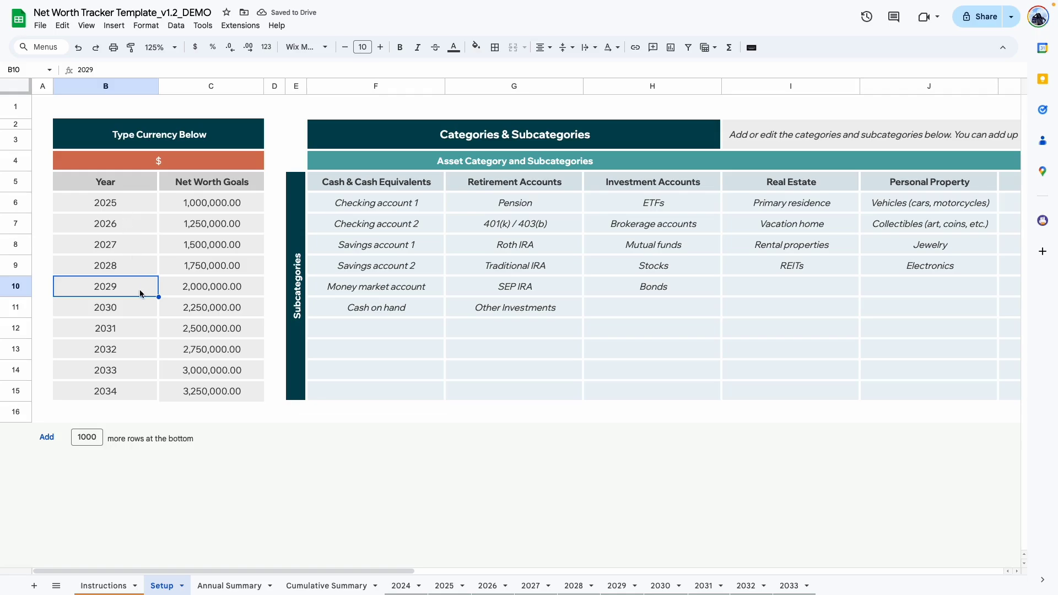
key(Down)
key(Down)
key(Down)
key(Down)
key(Down)
key(Down)
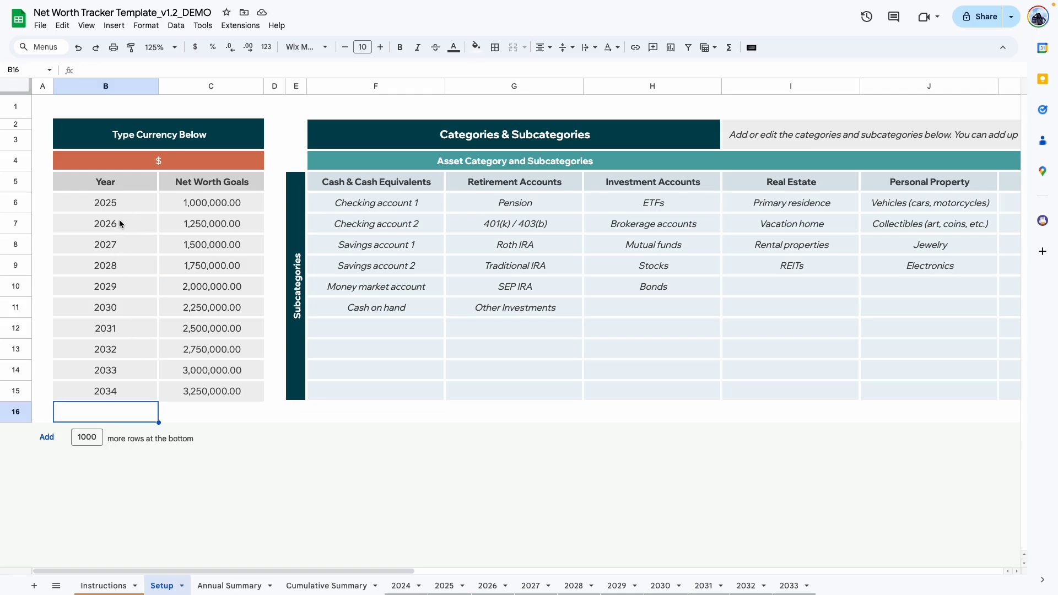
drag(119, 202, 132, 392)
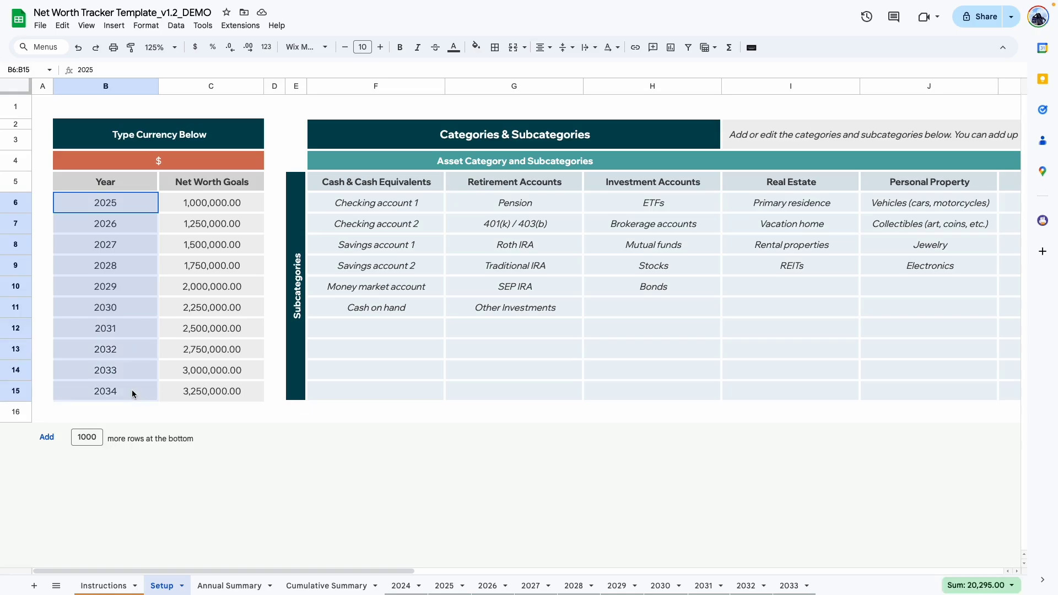
click(95, 47)
click(94, 49)
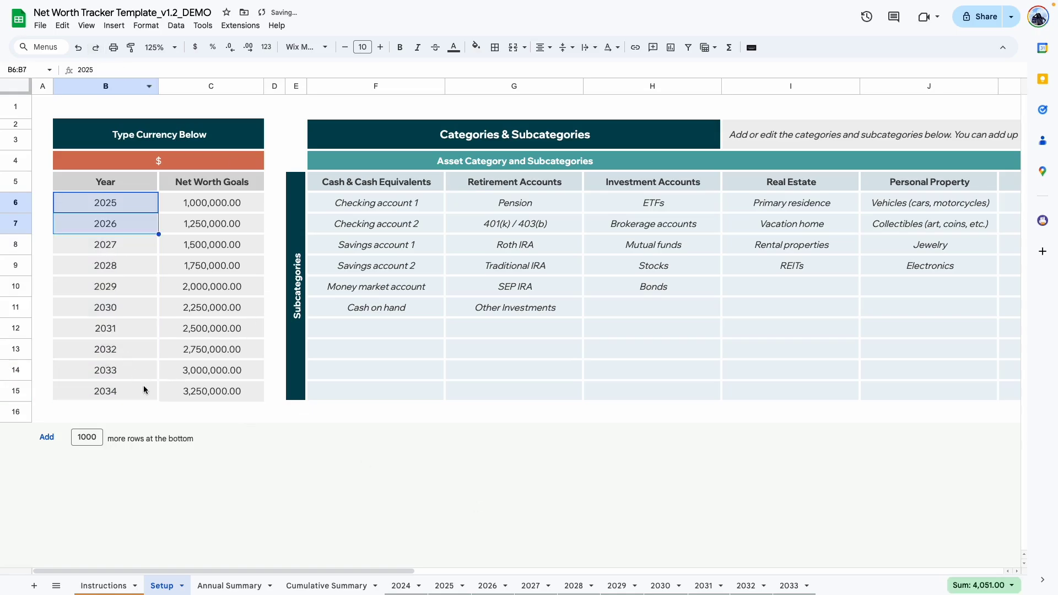
drag(118, 204, 132, 393)
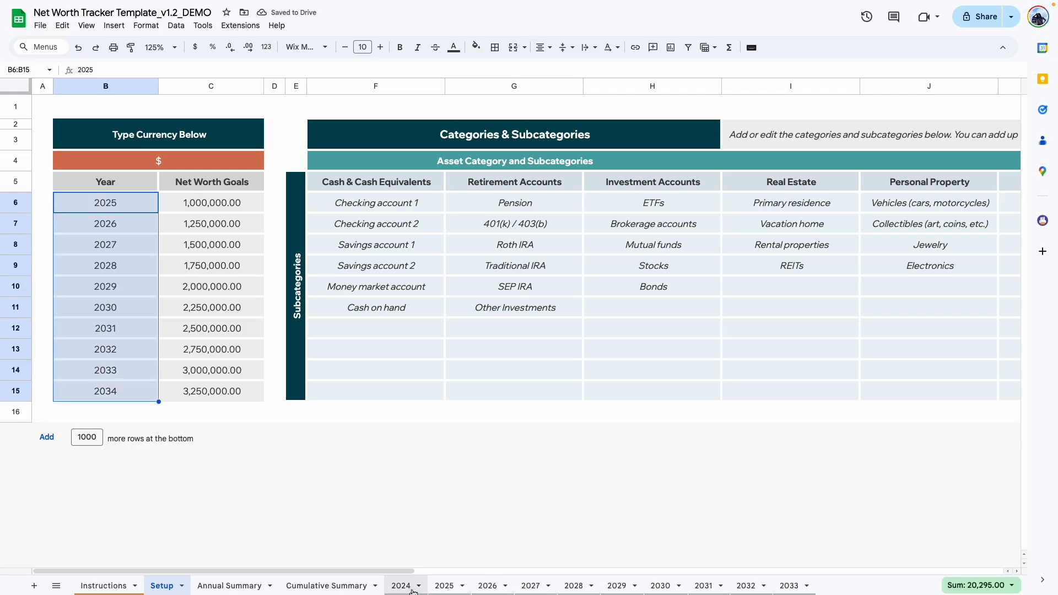
click(156, 328)
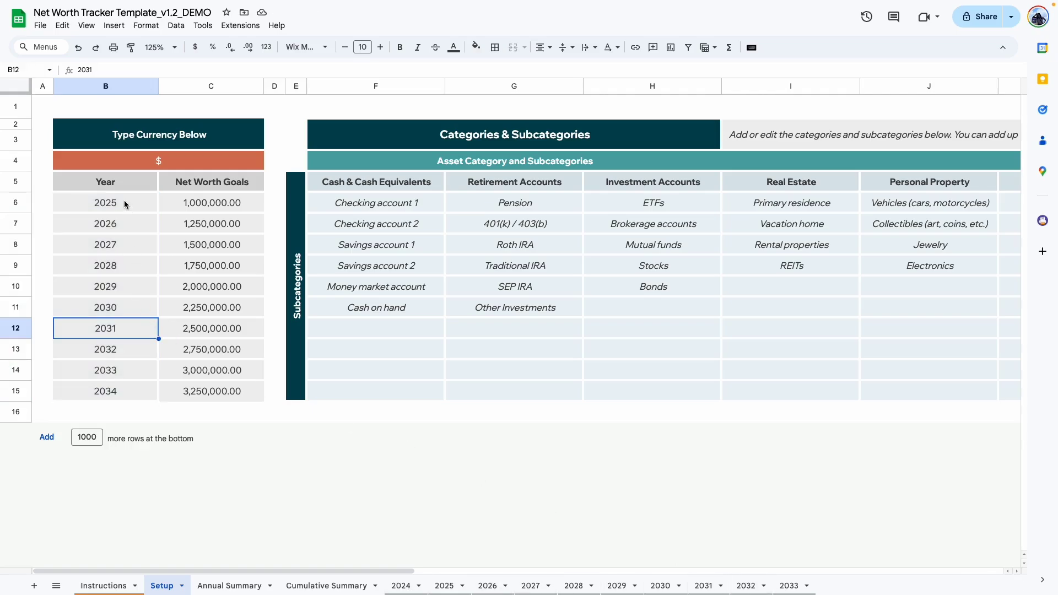
click(125, 205)
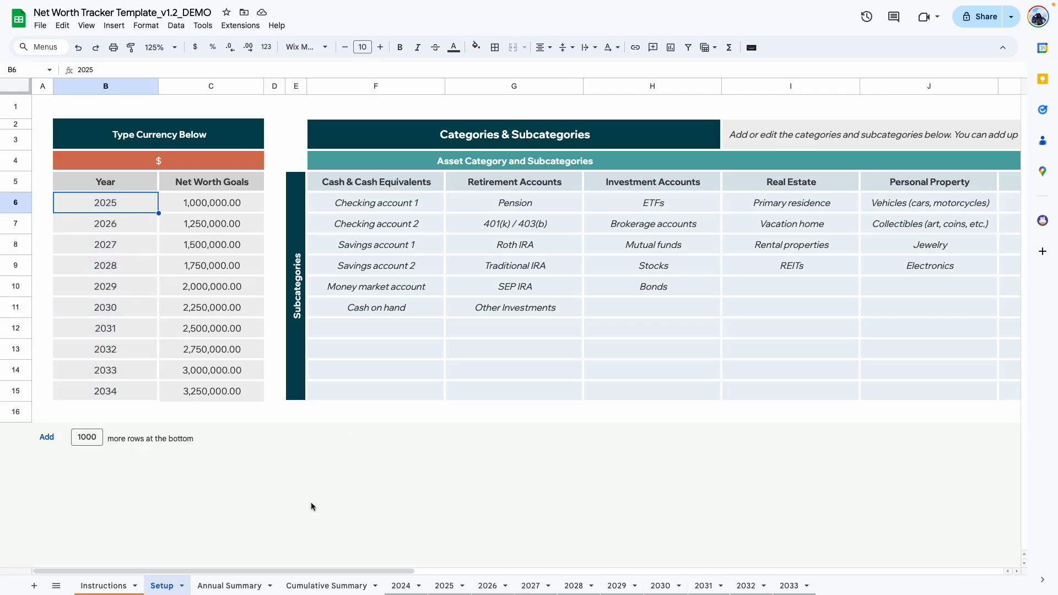
Step: Try renaming the 2024 sheet to 2025, then dismiss the duplicate-name error
click(419, 589)
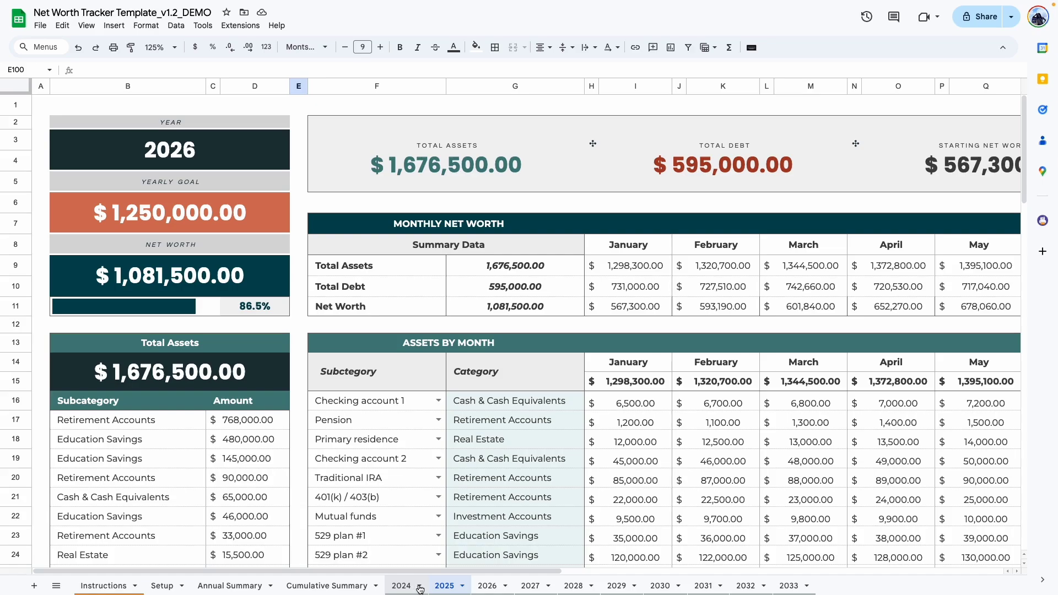
click(420, 588)
click(420, 589)
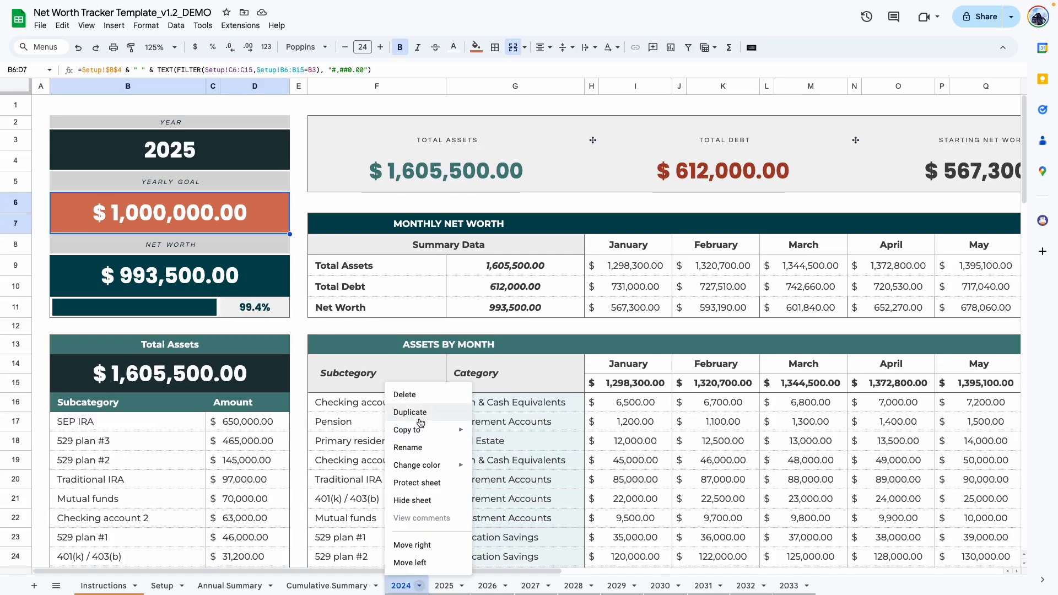
click(407, 447)
text(2025)
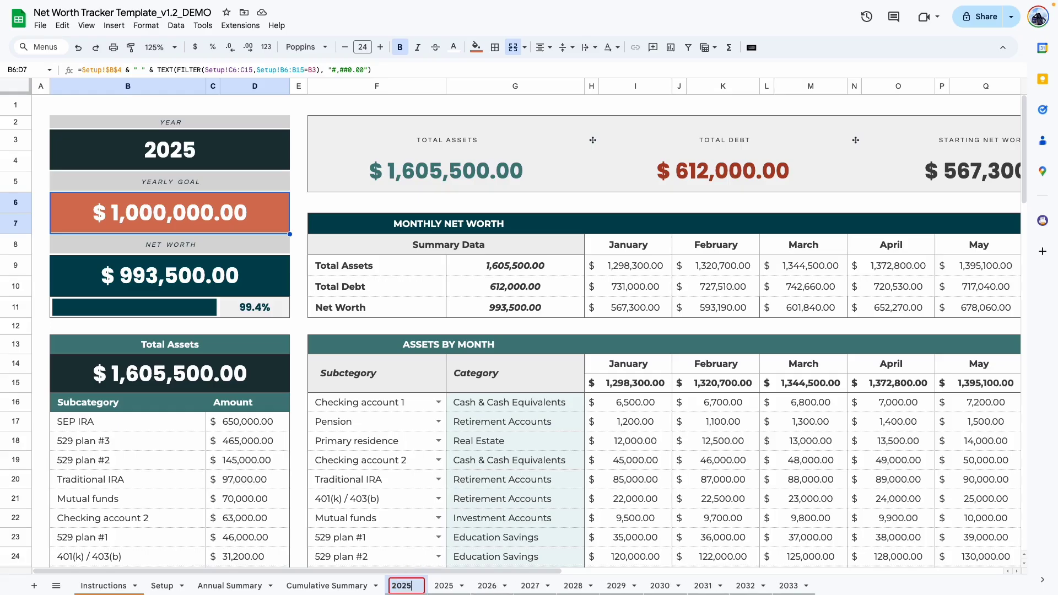
key(Return)
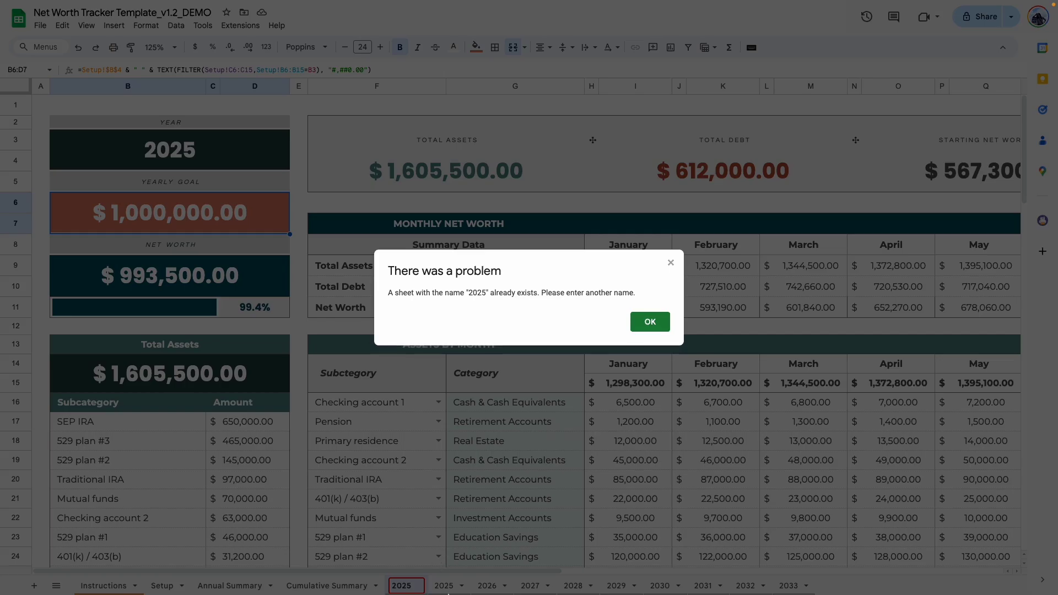
click(650, 321)
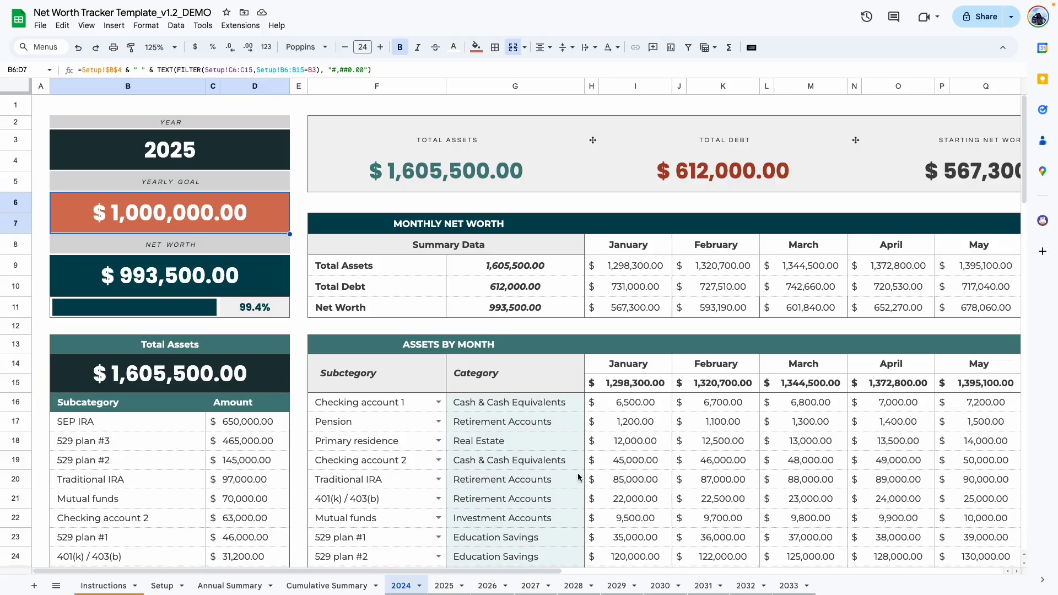
Step: Rename the 2033 sheet to 2034
click(807, 588)
click(807, 586)
click(803, 450)
key(Caps_Lock)
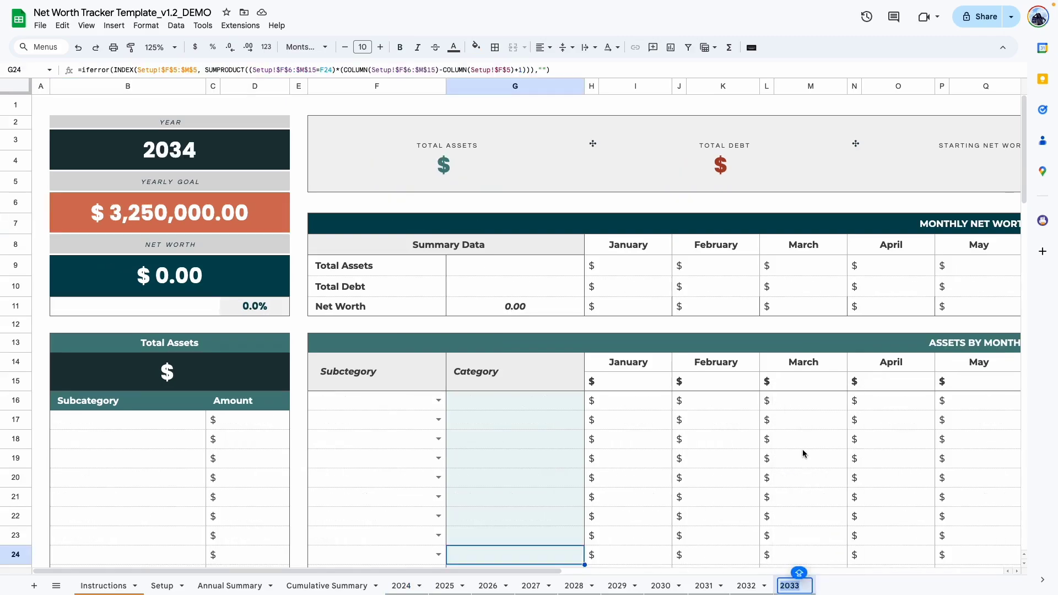
text(2034)
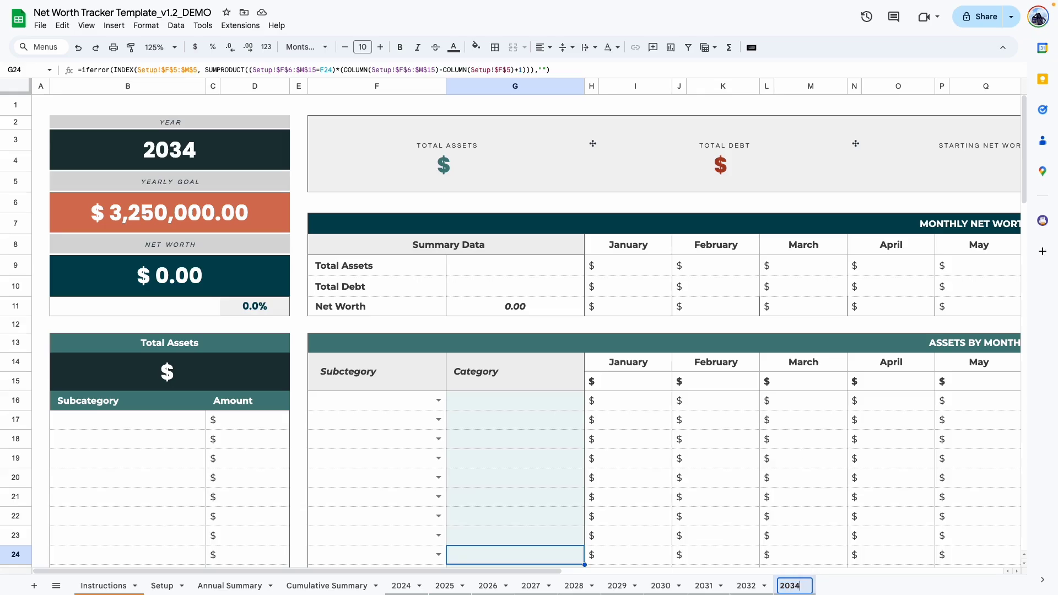
key(Return)
Step: Rename the 2032 sheet to 2033, then select the Setup year list
click(766, 589)
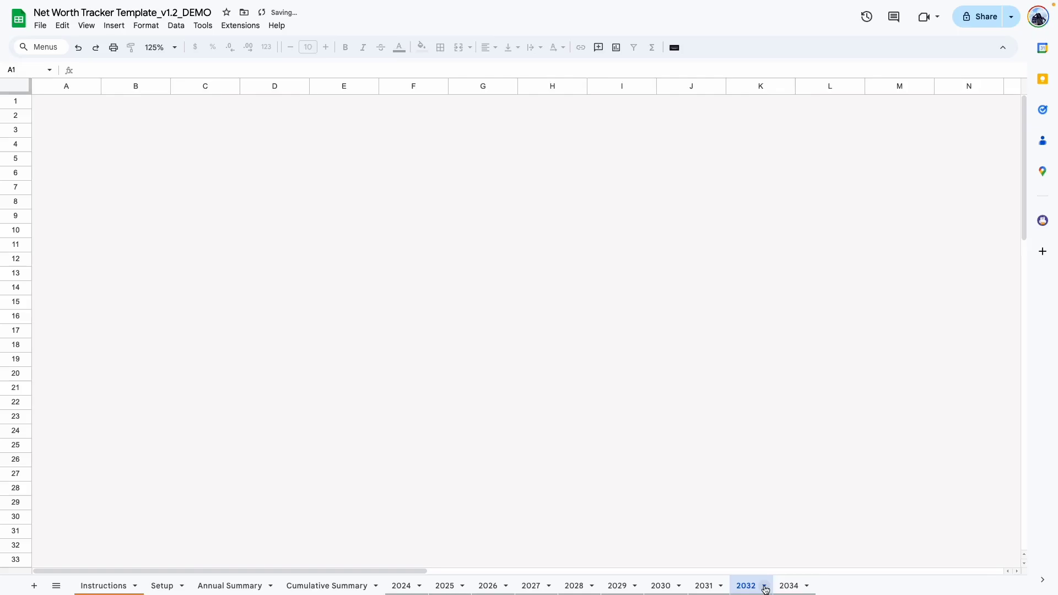
click(764, 586)
click(768, 447)
text(2033)
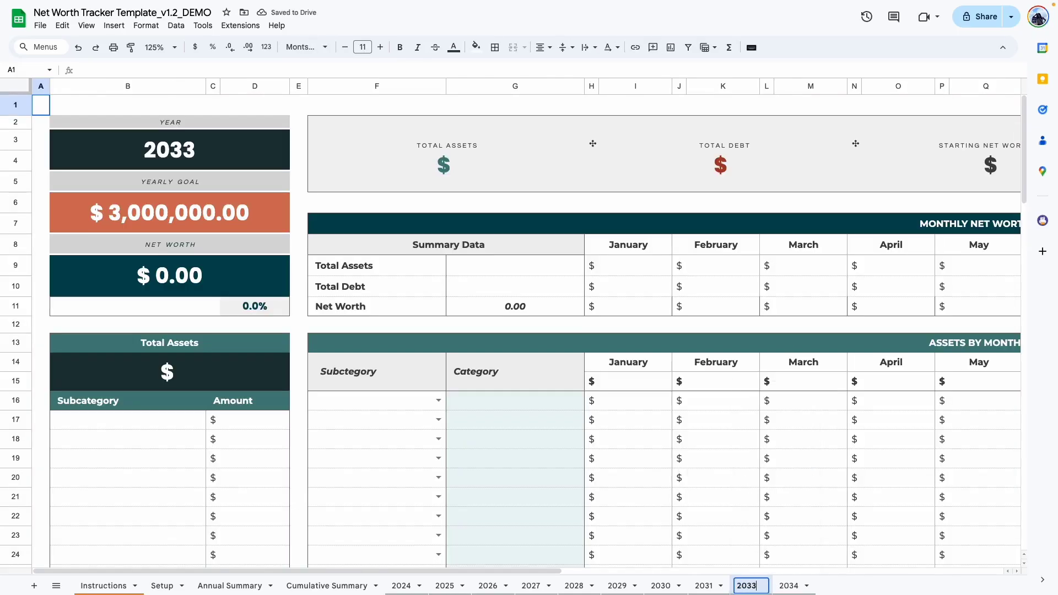
key(Return)
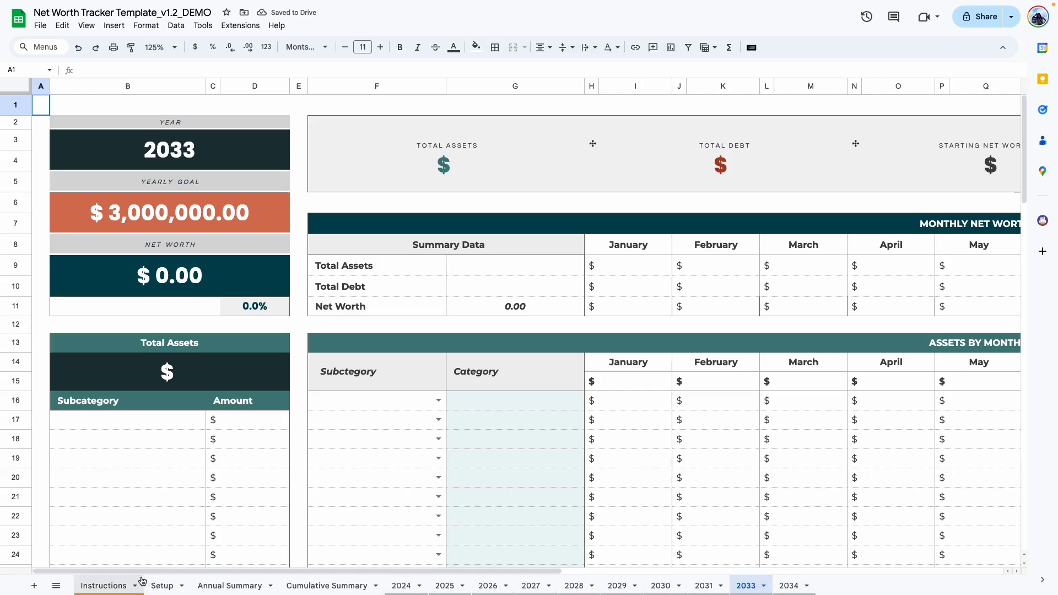
click(161, 586)
drag(135, 392, 117, 207)
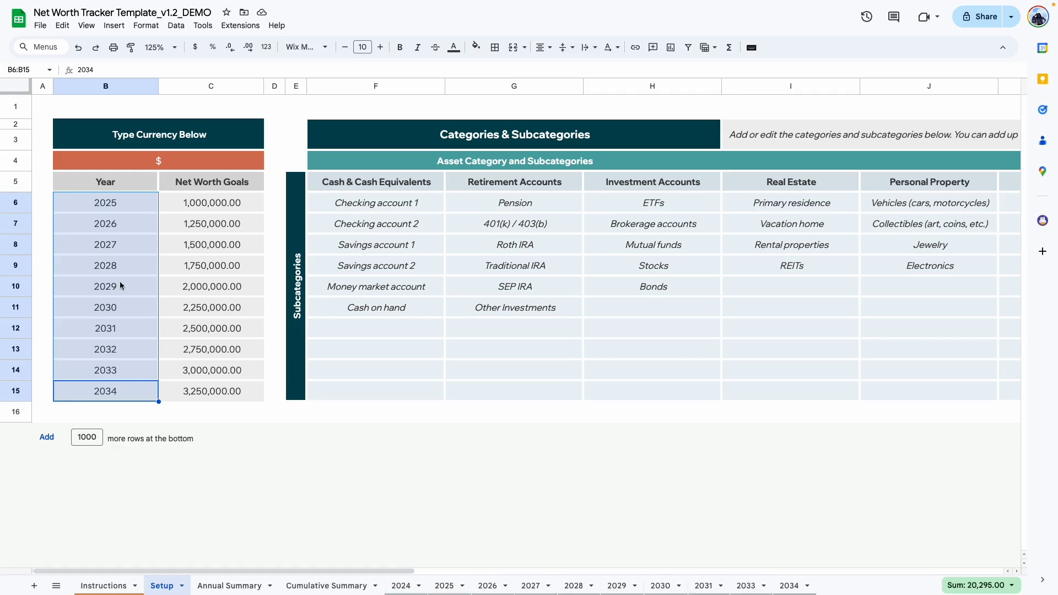
Step: Undo the year and sheet renaming so Setup lists 2024–2033 again
key(ctrl+z)
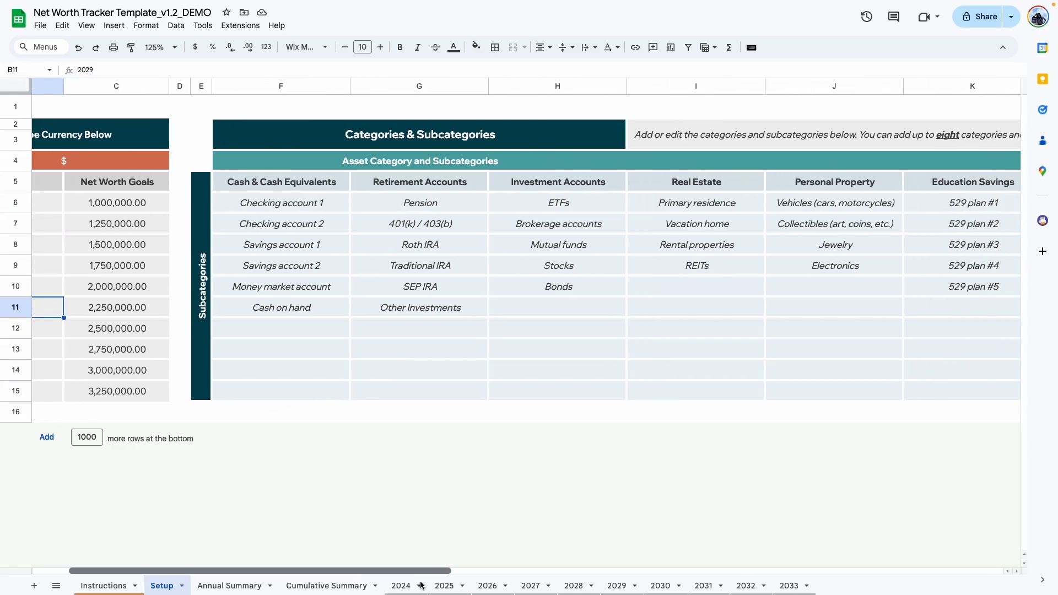
scroll(523, 248, right, 10)
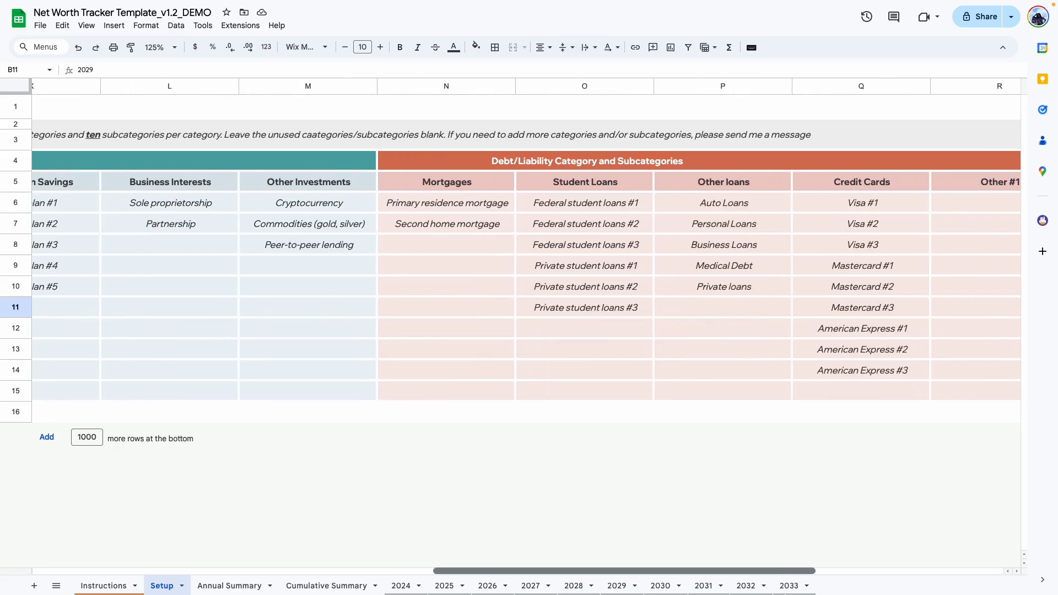
scroll(322, 545, left, 10)
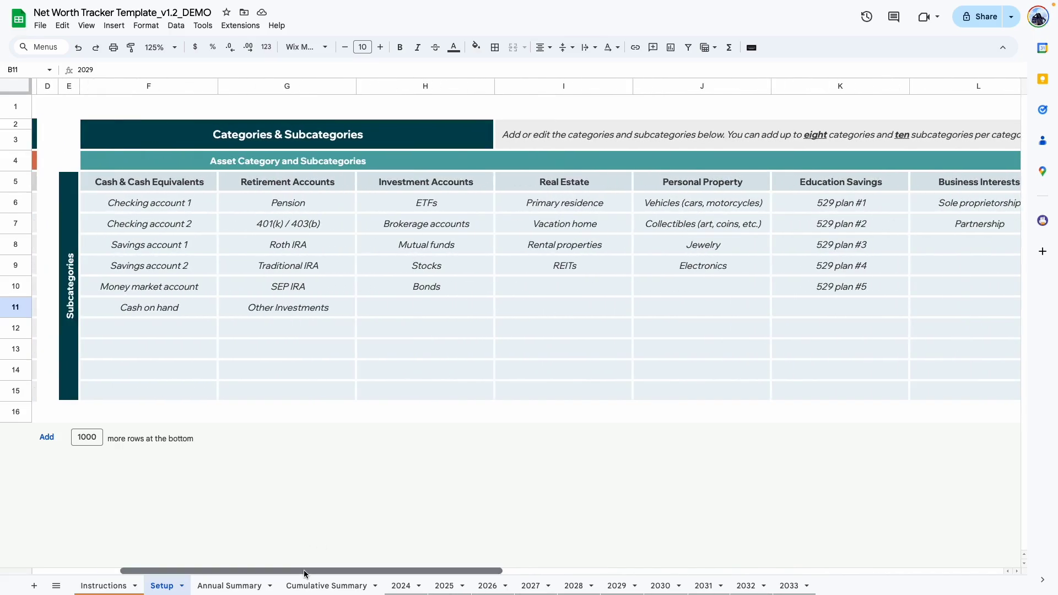
drag(305, 573, 279, 570)
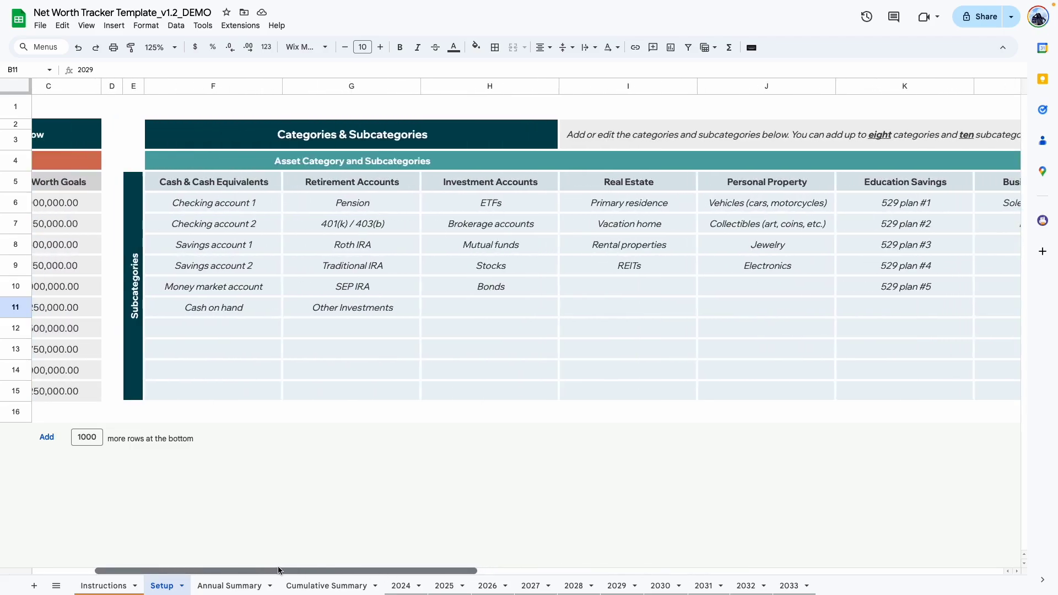
Step: Review the Cash & Cash Equivalents, Retirement Accounts and Investment Accounts category columns
click(191, 190)
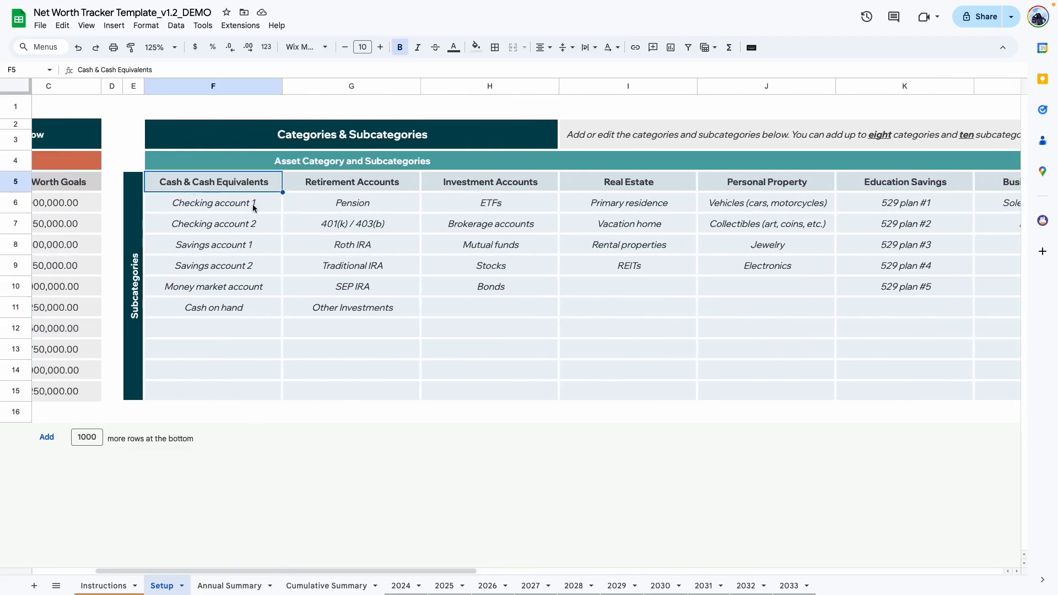
click(379, 183)
click(507, 182)
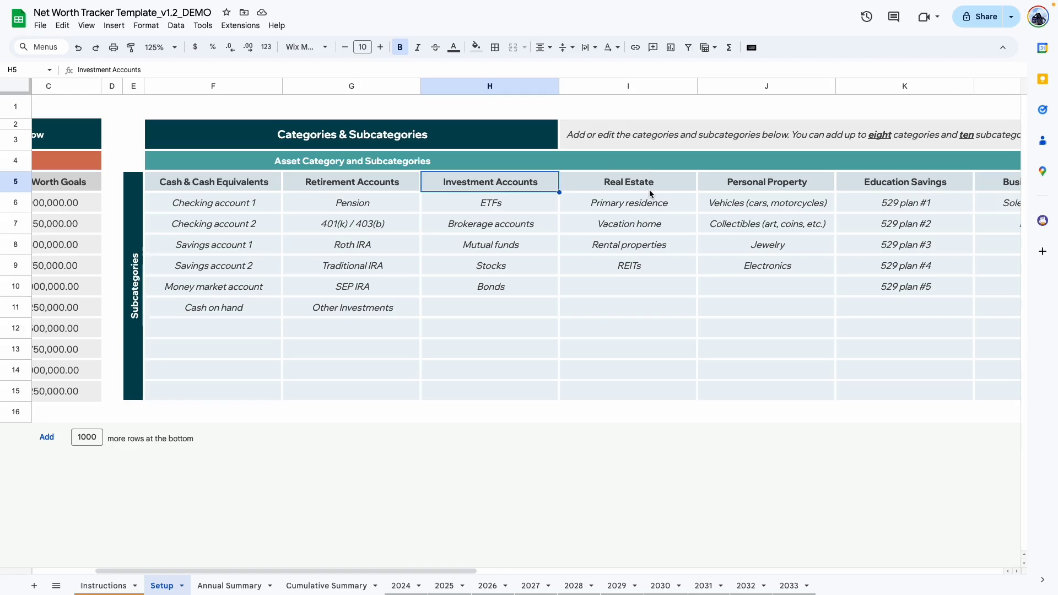
drag(364, 571, 799, 555)
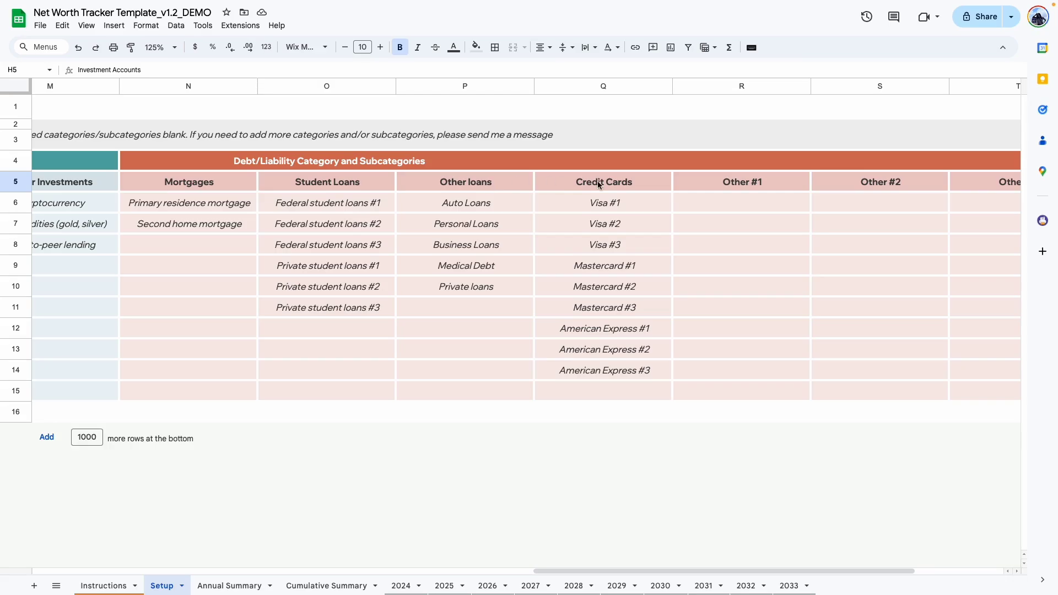
drag(697, 571, 239, 570)
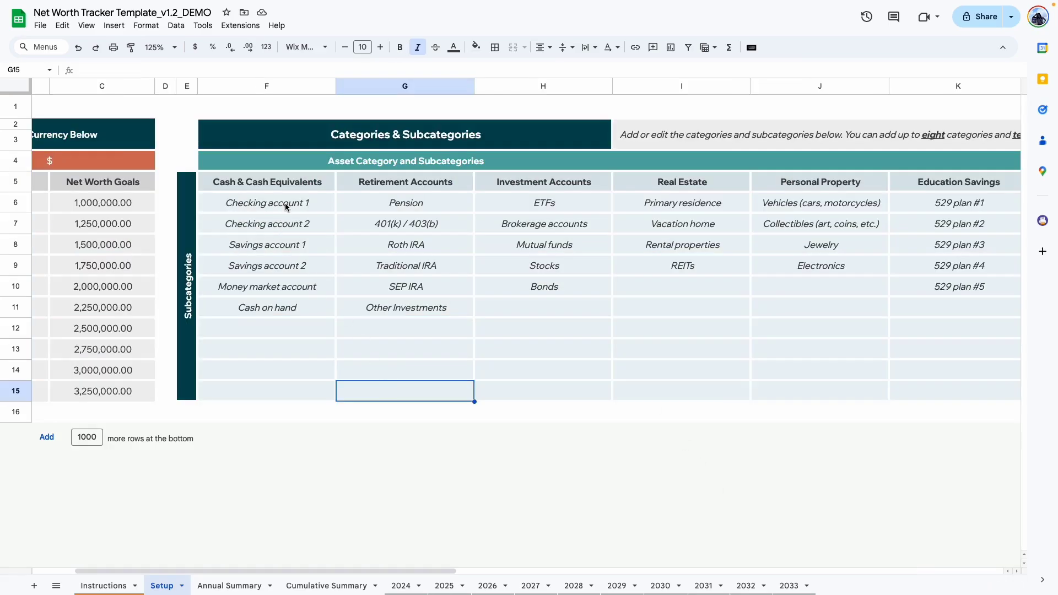
drag(286, 203, 289, 365)
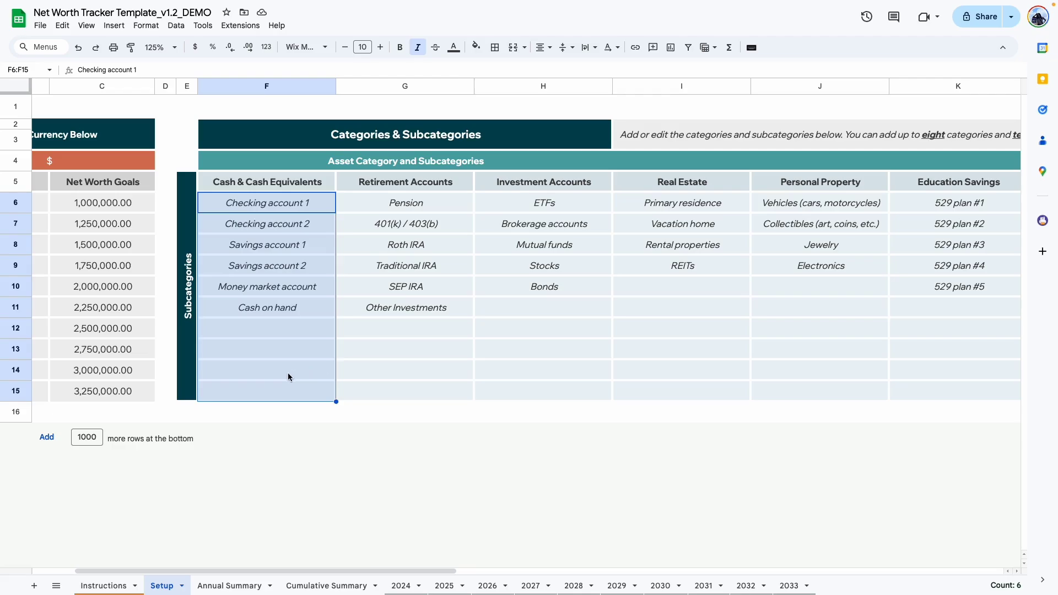
click(288, 349)
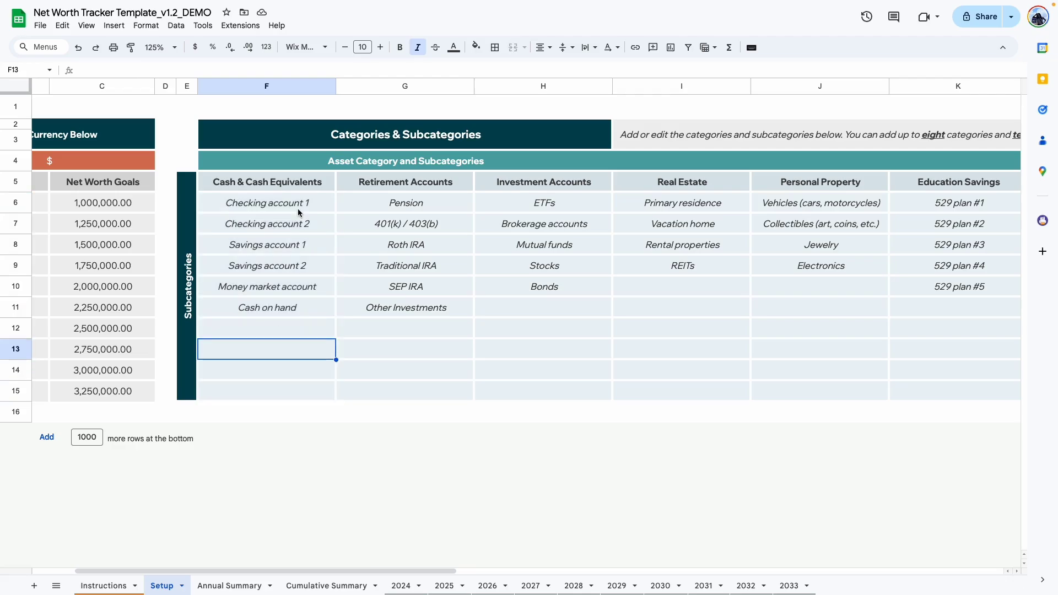
Step: Clear the Cash & Cash Equivalents subcategory cells, then open the Annual Summary dashboard
drag(298, 212, 295, 323)
key(Delete)
double_click(408, 202)
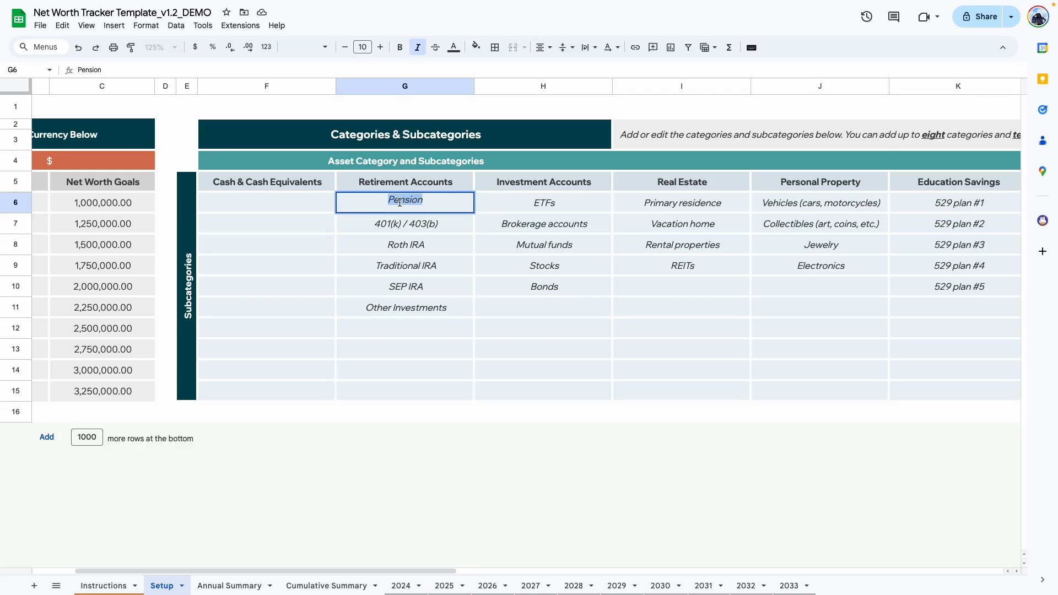
click(246, 587)
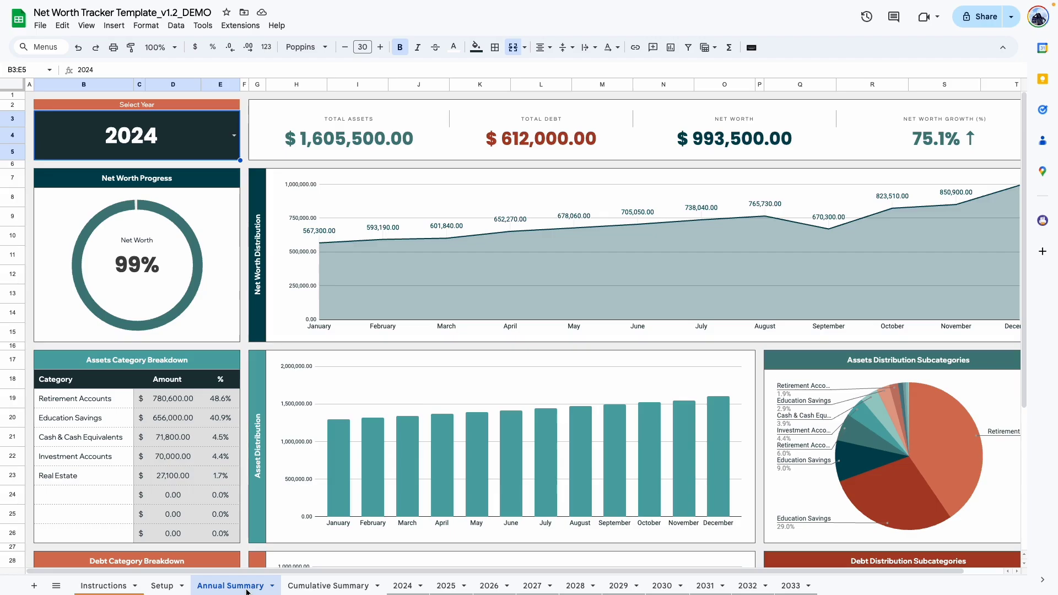
Step: Open the Cumulative Summary sheet showing net worth from 993,500.00 in 2024 onward
click(301, 588)
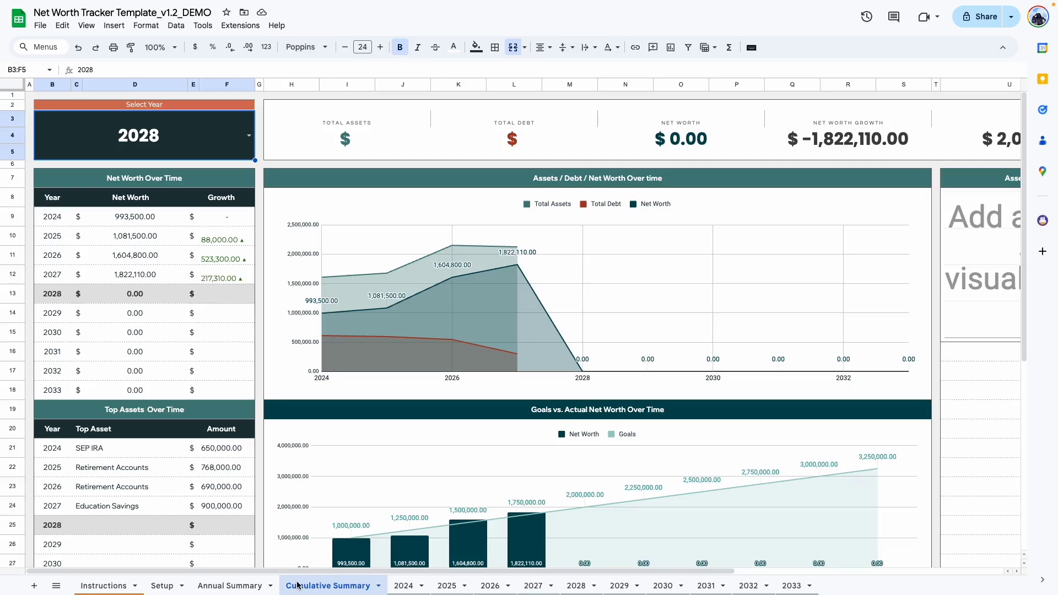
Step: Open the 2024 yearly sheet and select its year value
click(407, 587)
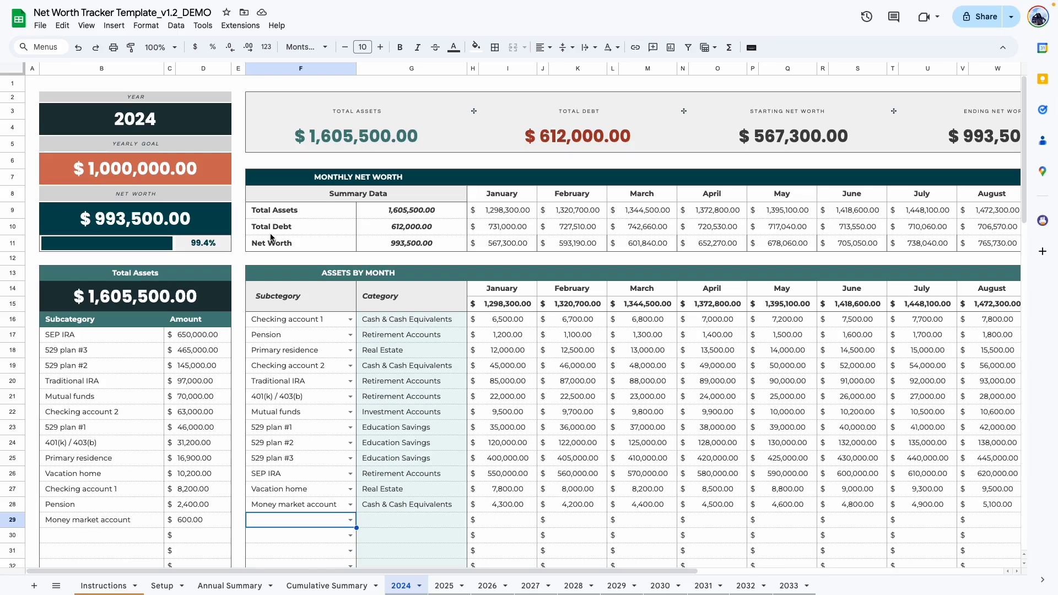
click(164, 127)
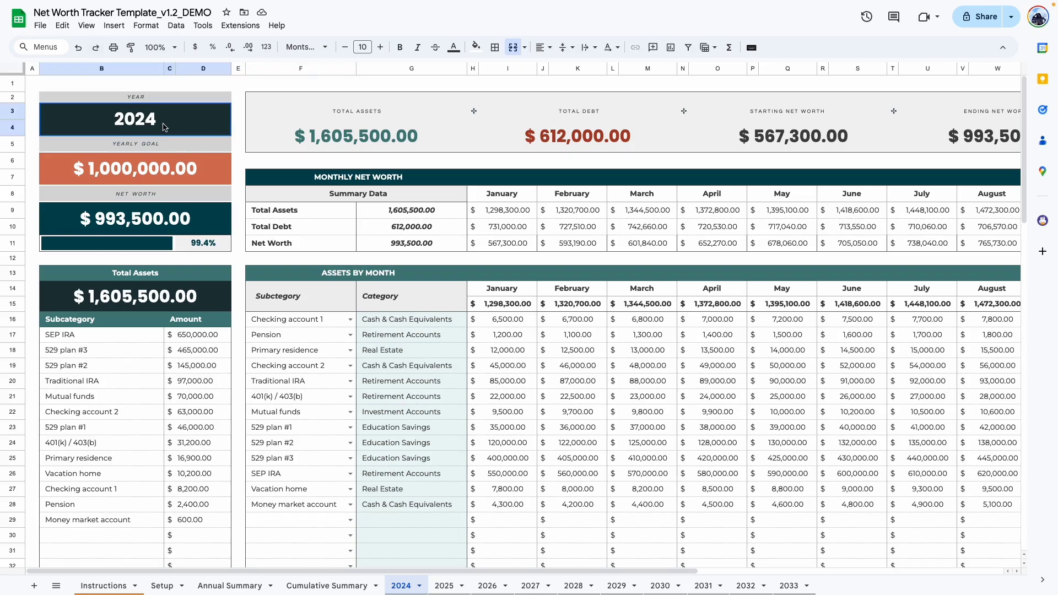
click(158, 587)
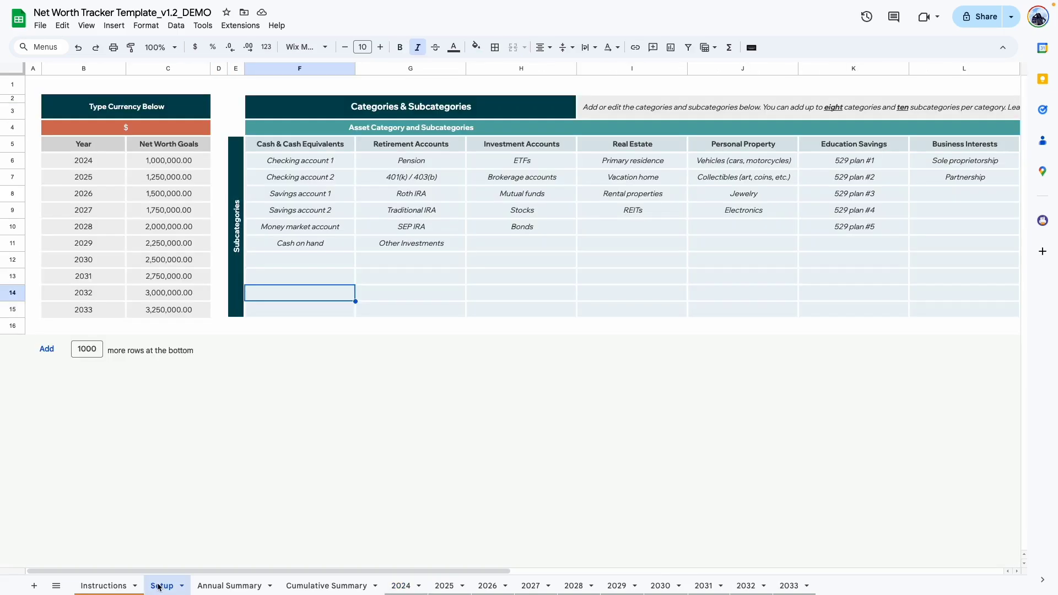
click(98, 165)
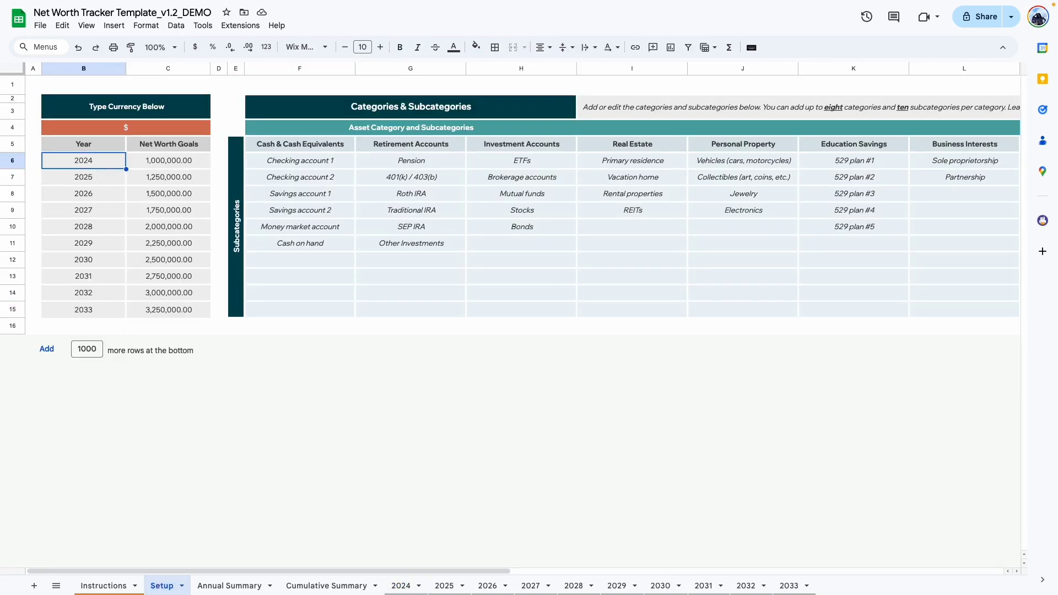
click(401, 585)
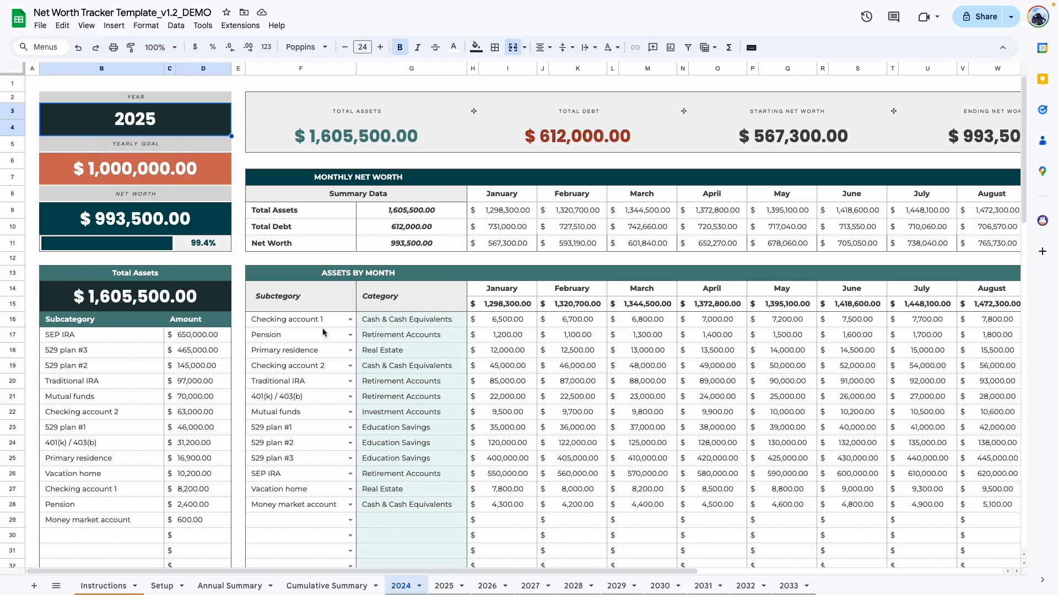
click(411, 588)
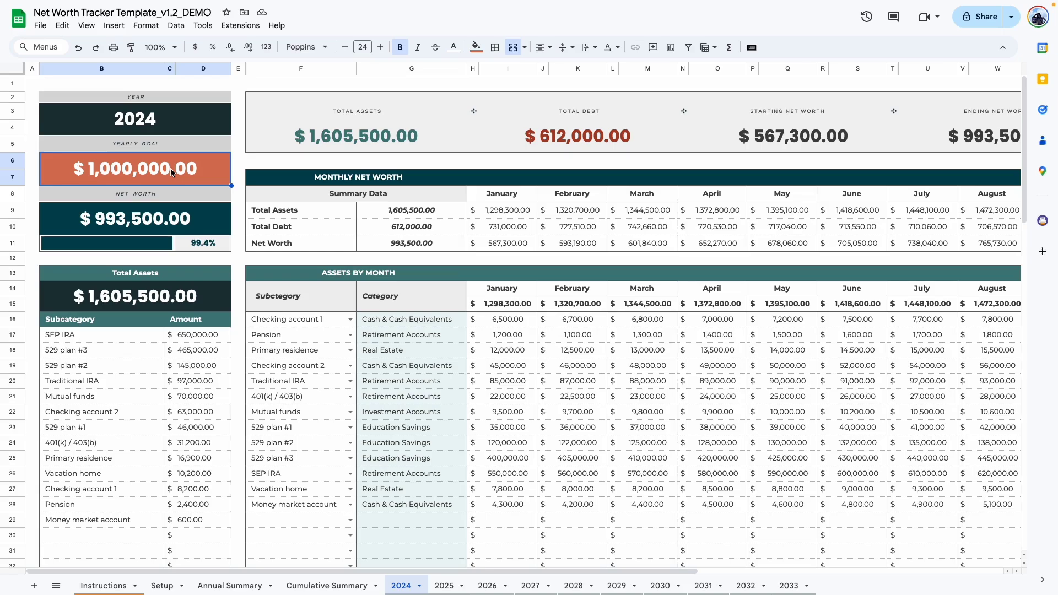
click(239, 212)
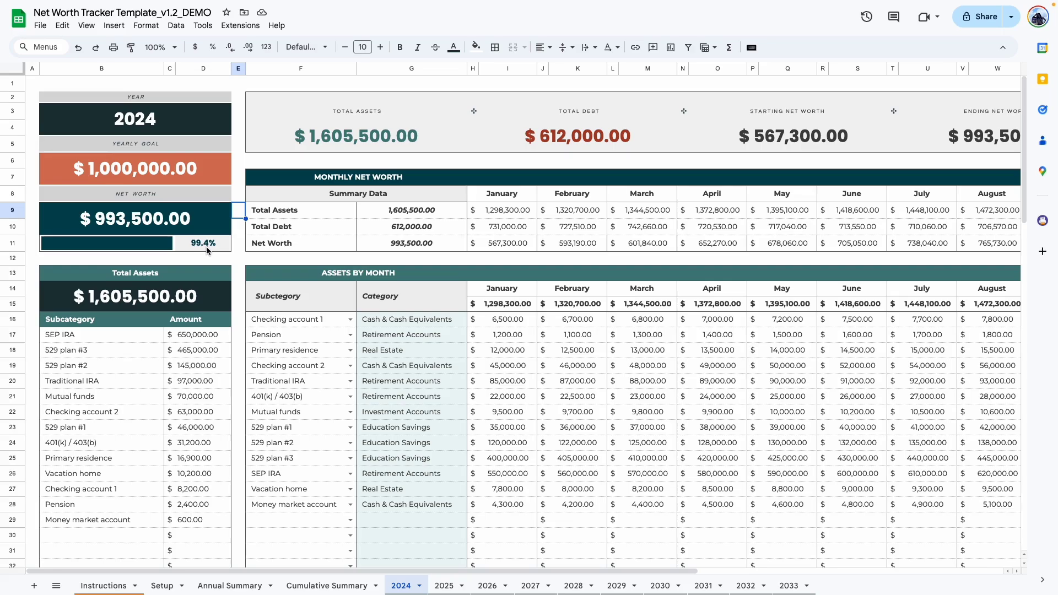
Step: Scroll the 2024 sheet right to the Net Worth Growth and Asset Growth columns (AF–AH)
scroll(127, 214, right, 3)
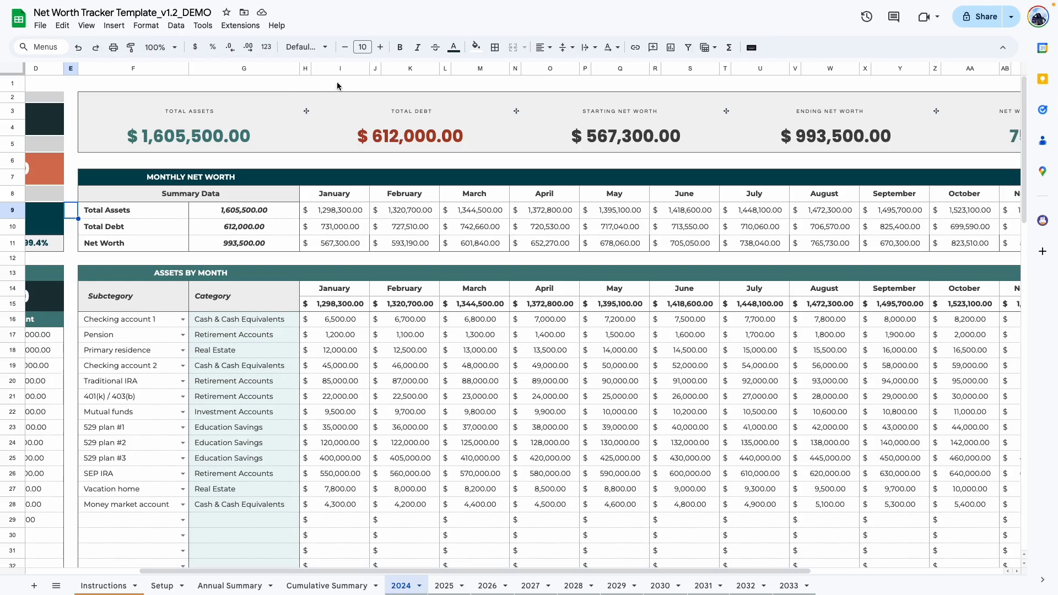
scroll(671, 576, right, 1)
scroll(671, 579, right, 3)
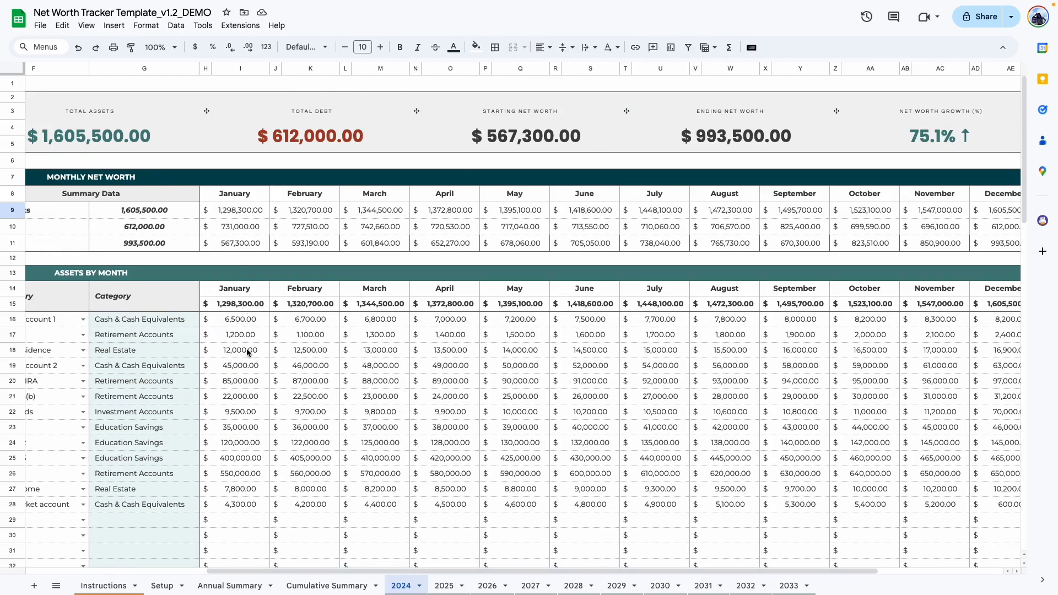
scroll(472, 187, right, 6)
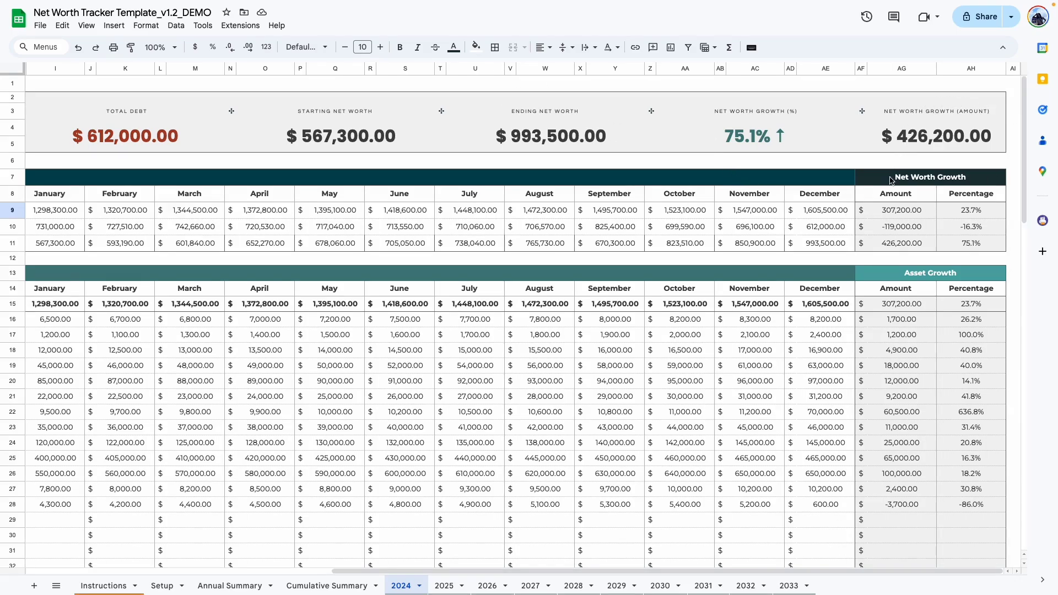
drag(766, 570, 515, 571)
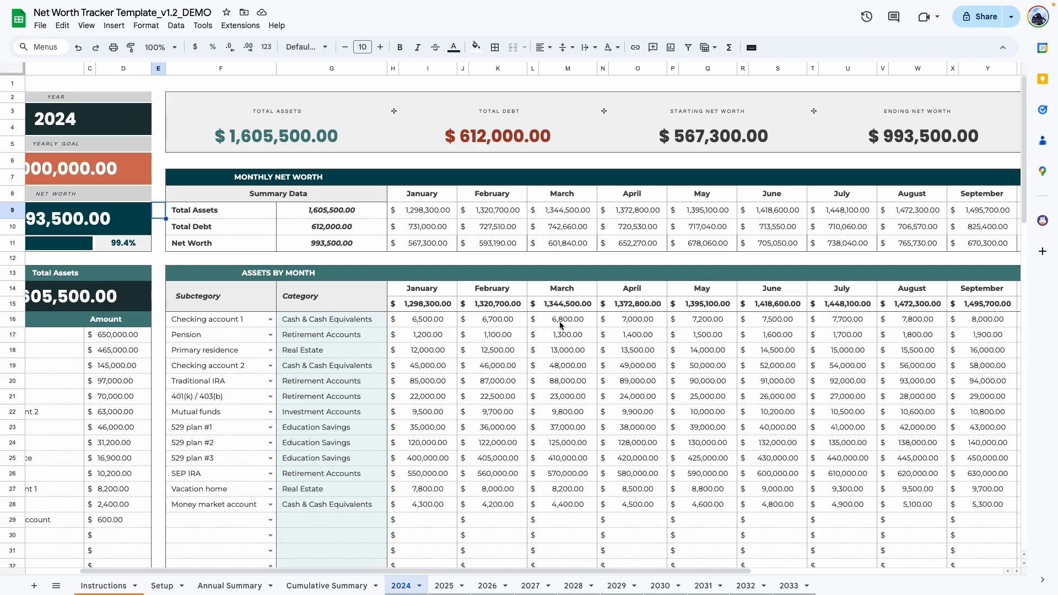
drag(537, 571, 774, 571)
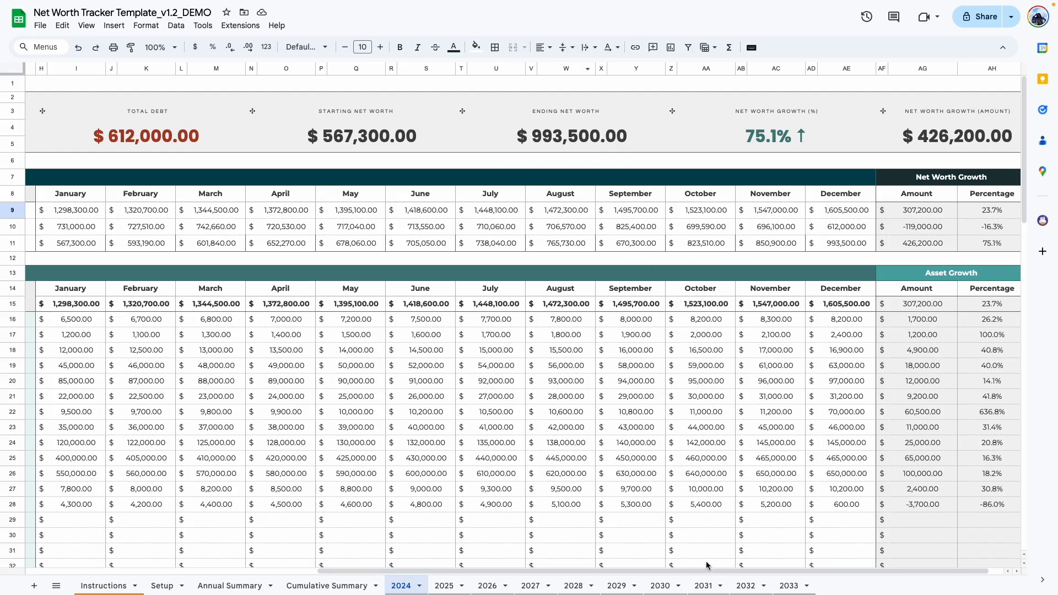
Step: Scroll through the 2024 asset and debt tables and select the monthly asset amounts, summing 17,241,700.00
drag(701, 570, 276, 570)
scroll(163, 270, down, 1)
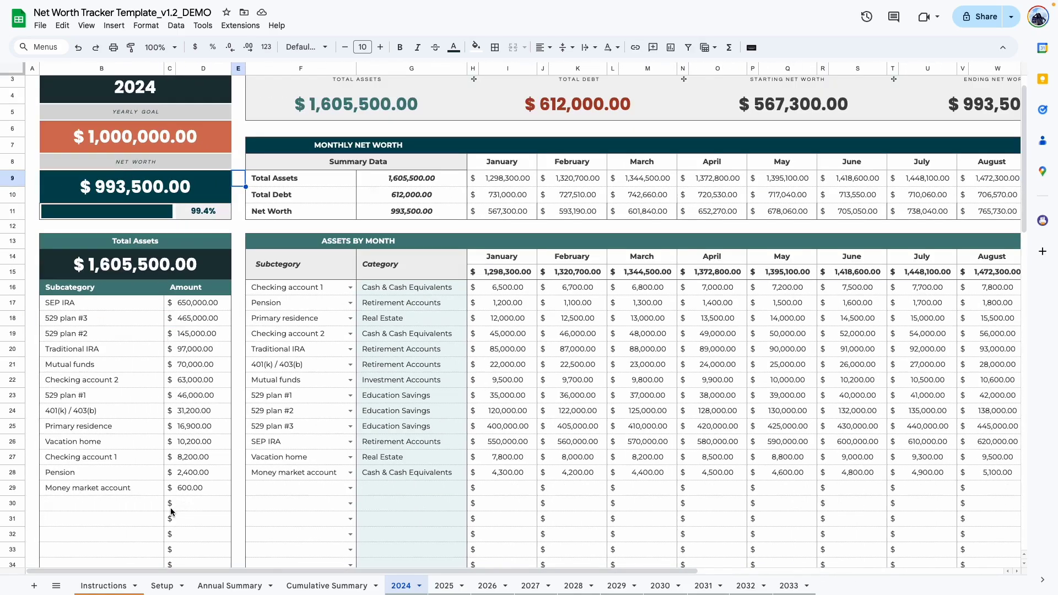
scroll(99, 469, down, 1)
scroll(99, 469, down, 14)
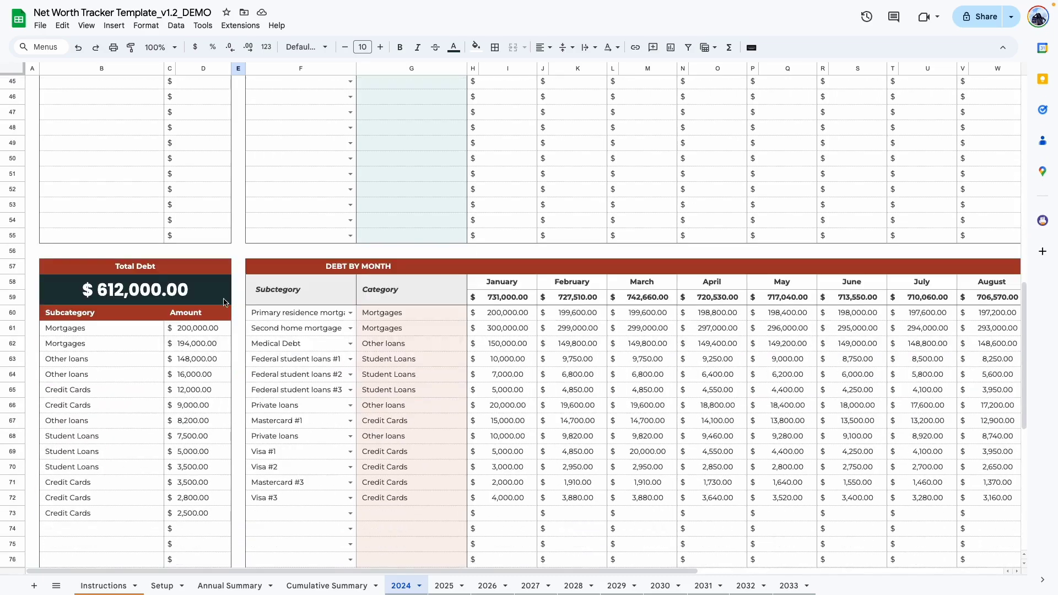
scroll(174, 380, up, 15)
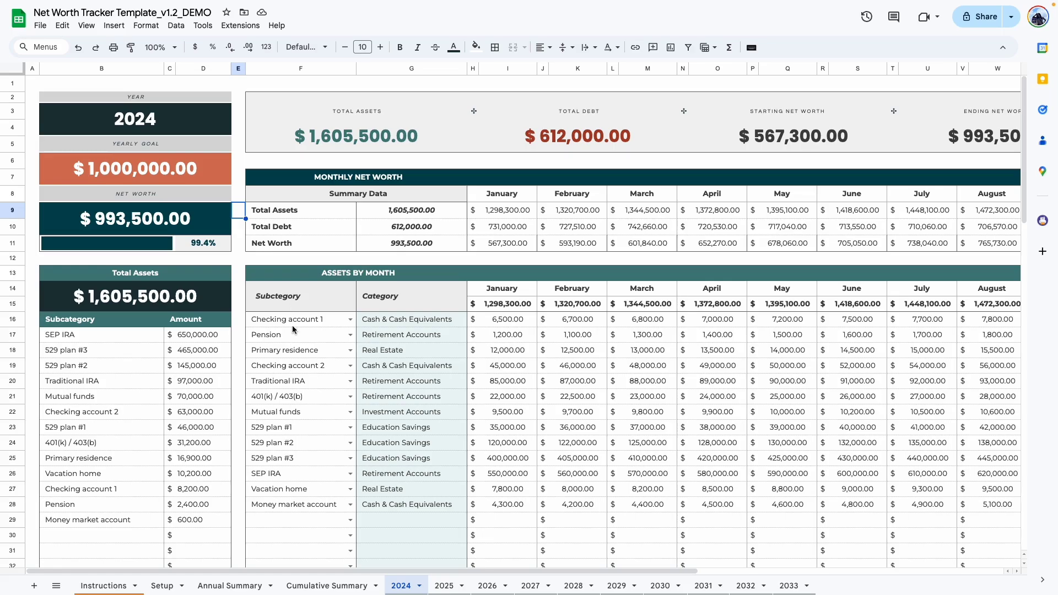
drag(505, 319, 846, 510)
drag(810, 571, 560, 584)
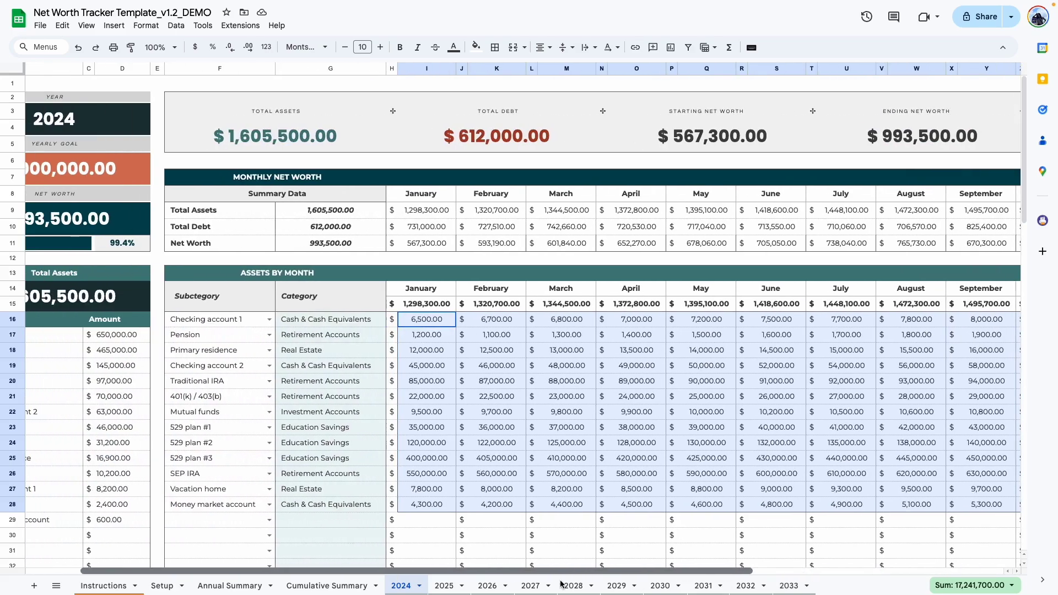
scroll(476, 493, down, 10)
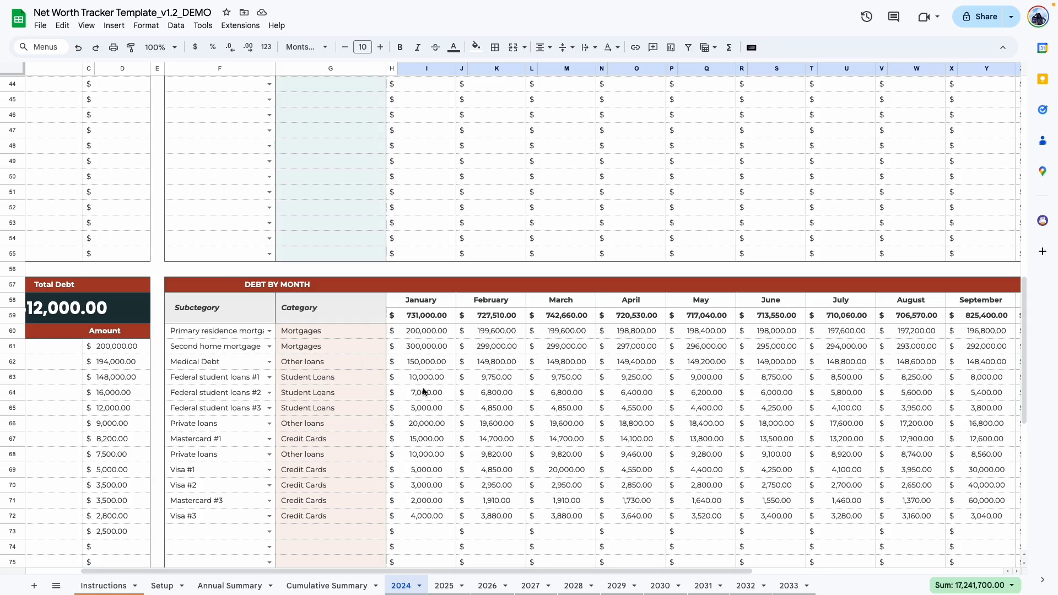
scroll(423, 391, up, 10)
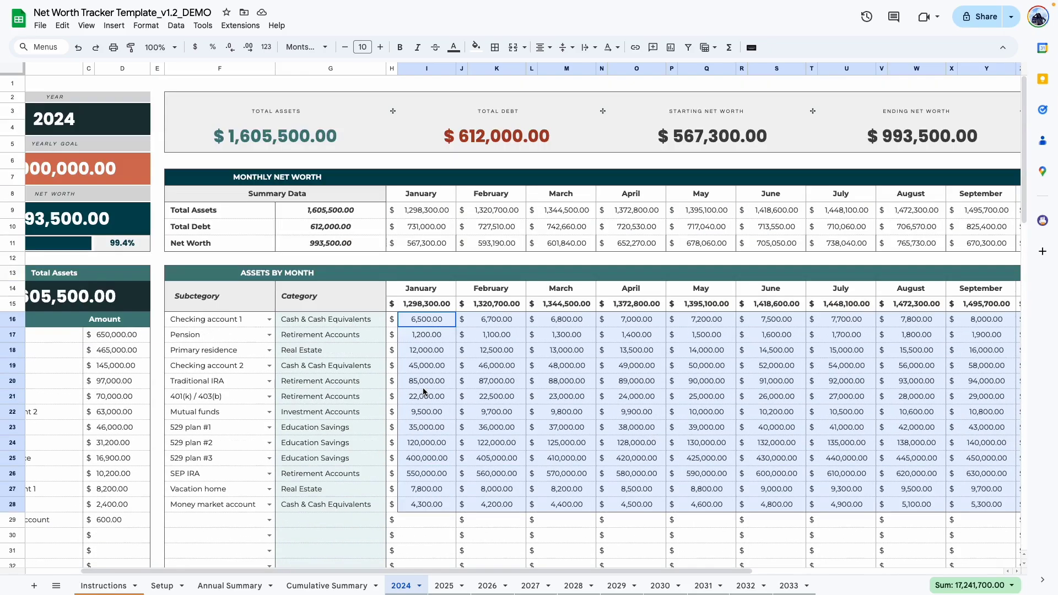
Step: Clear all thirteen 2024 asset subcategories in F16:F28
click(429, 401)
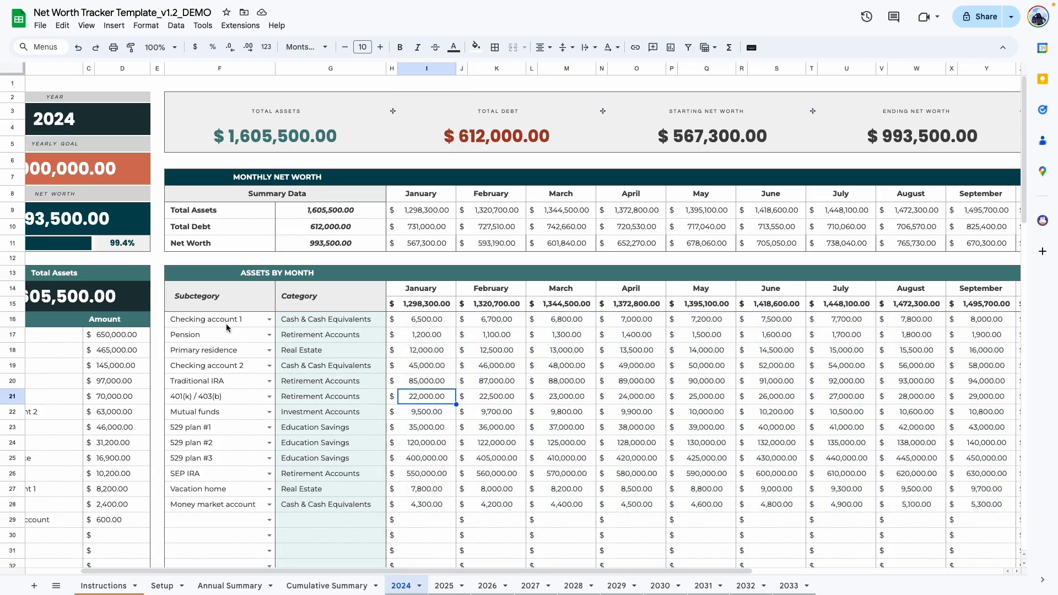
click(231, 321)
key(Down)
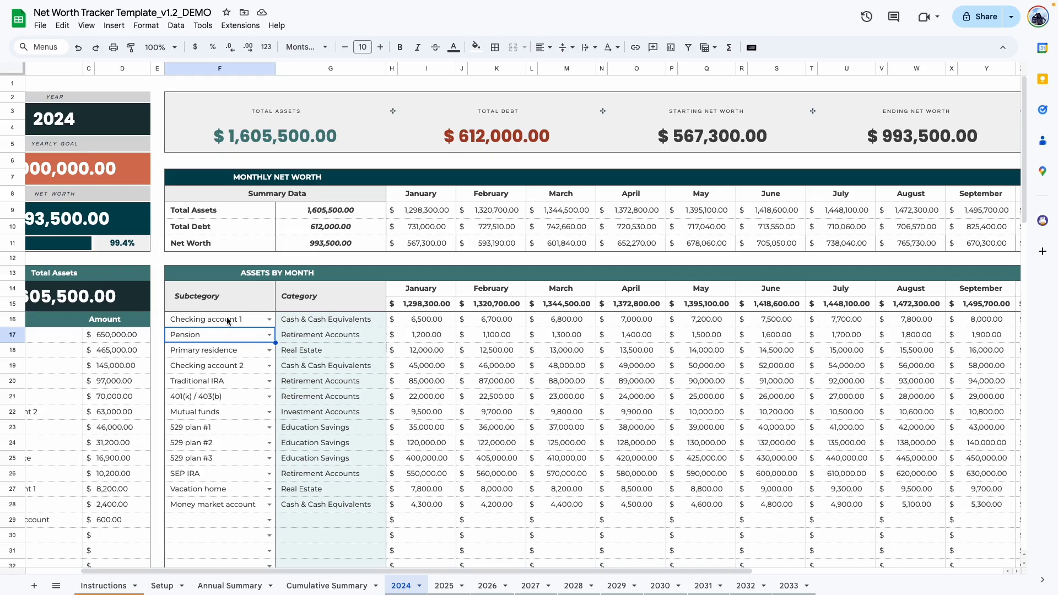
drag(229, 323, 239, 510)
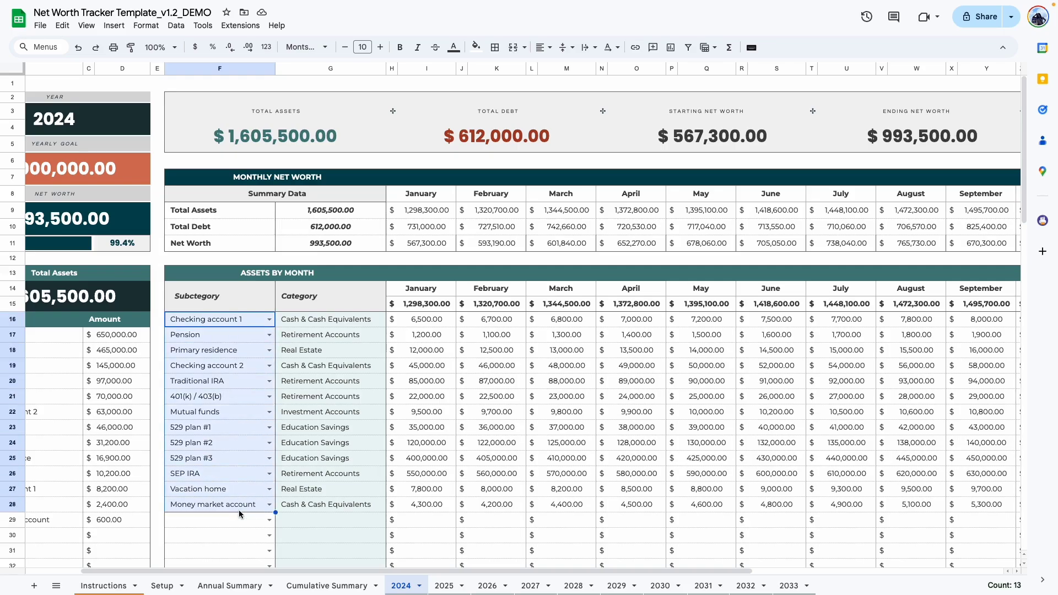
key(Delete)
Step: Clear the January, February and March asset amounts
drag(416, 320, 429, 506)
key(Delete)
drag(496, 320, 495, 504)
key(Delete)
drag(568, 320, 571, 505)
key(Delete)
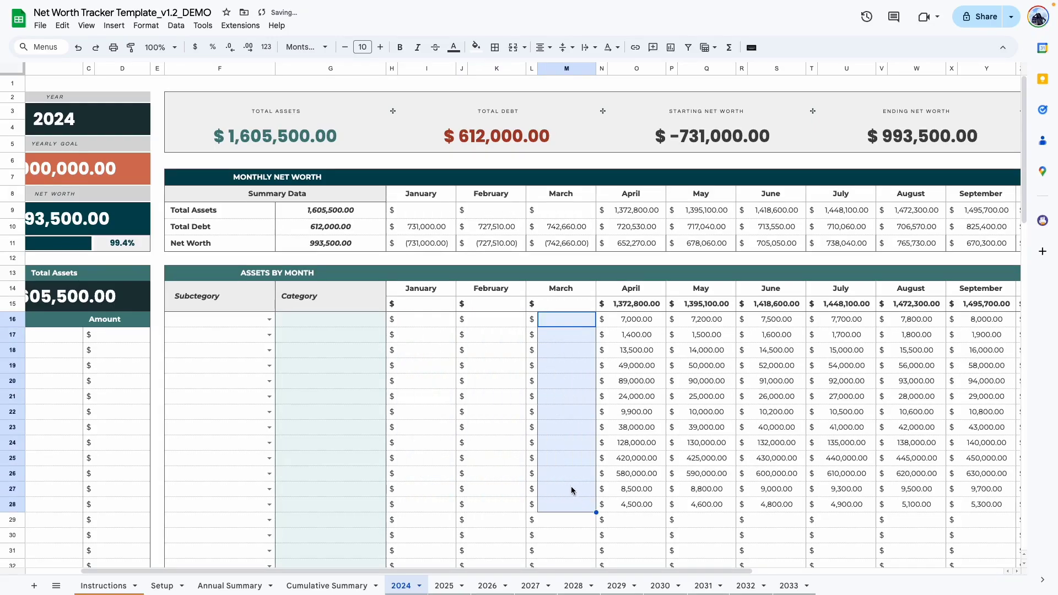
click(216, 389)
scroll(331, 284, up, 2)
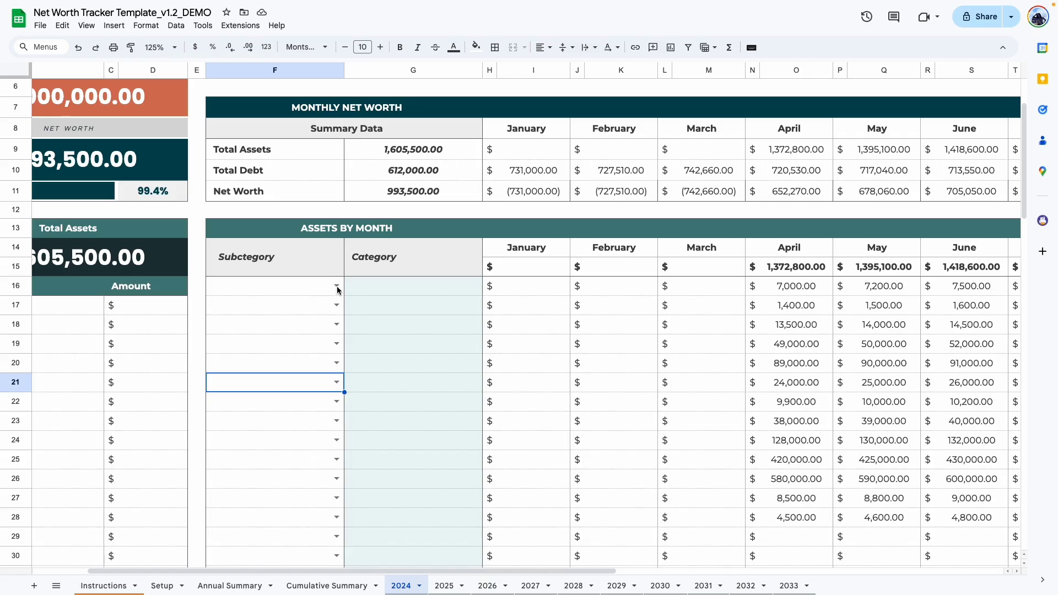
Step: Choose Checking account 1 as the first asset subcategory, then check the Setup sheet's categories
click(336, 287)
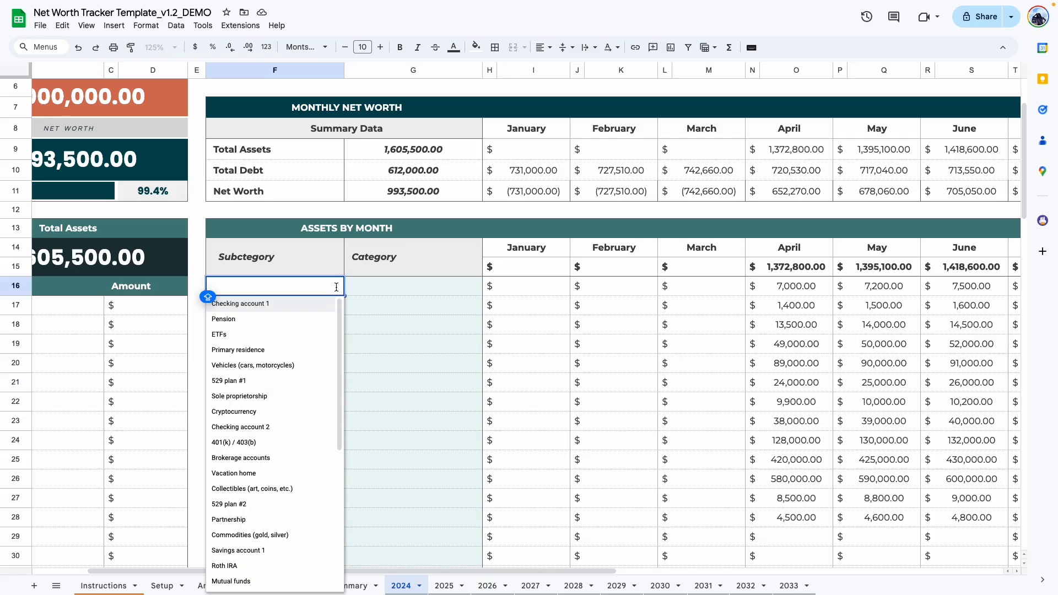
click(253, 305)
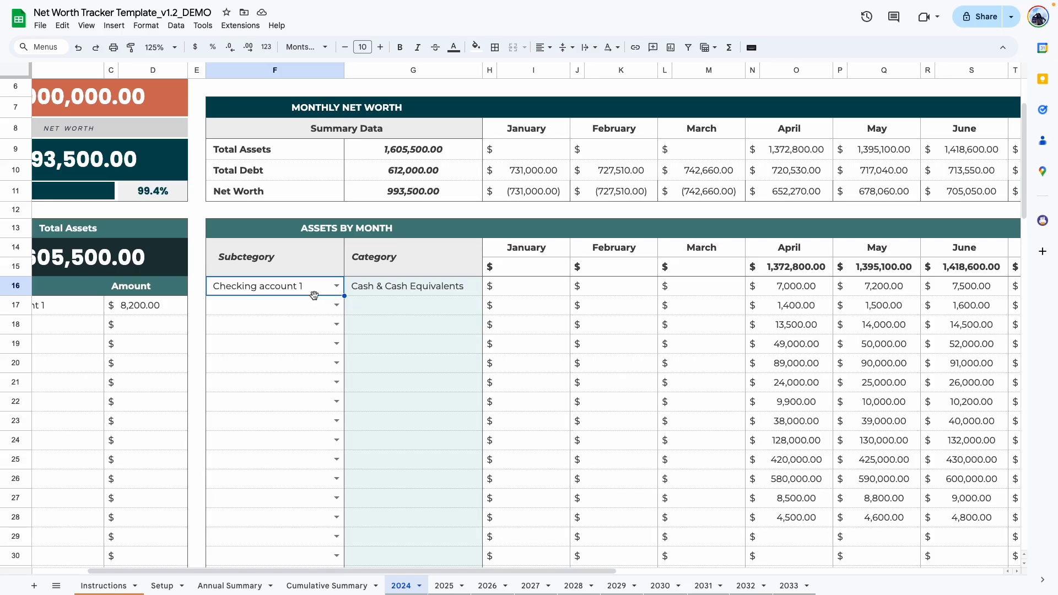
click(270, 301)
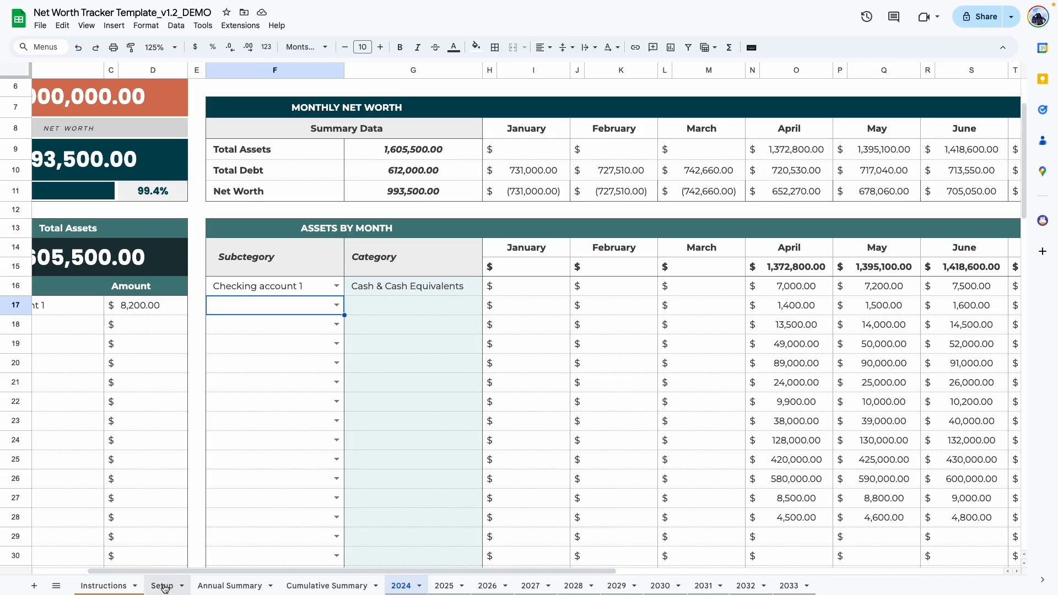
click(240, 343)
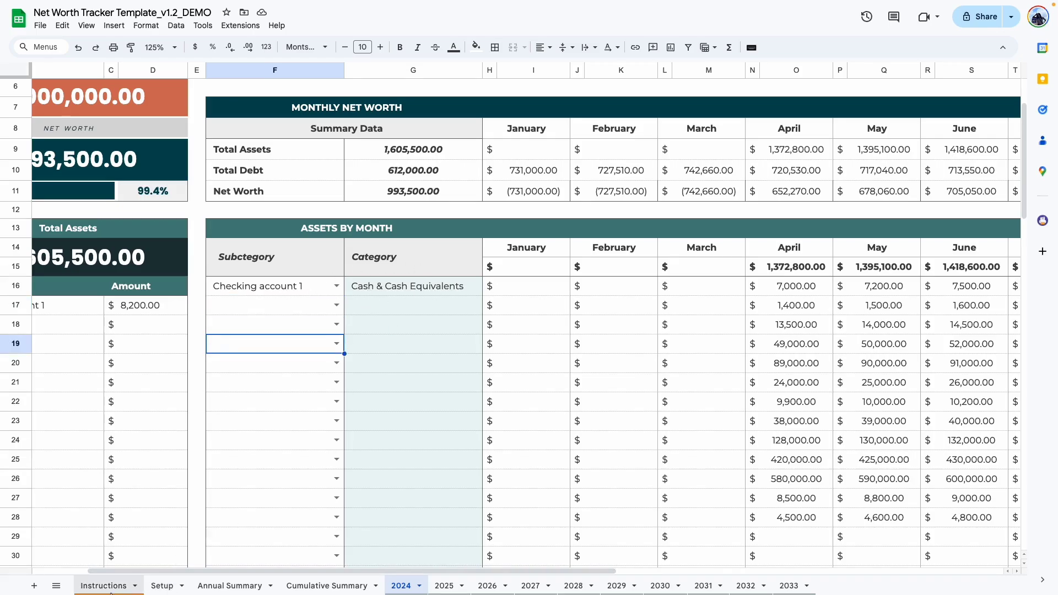
click(156, 586)
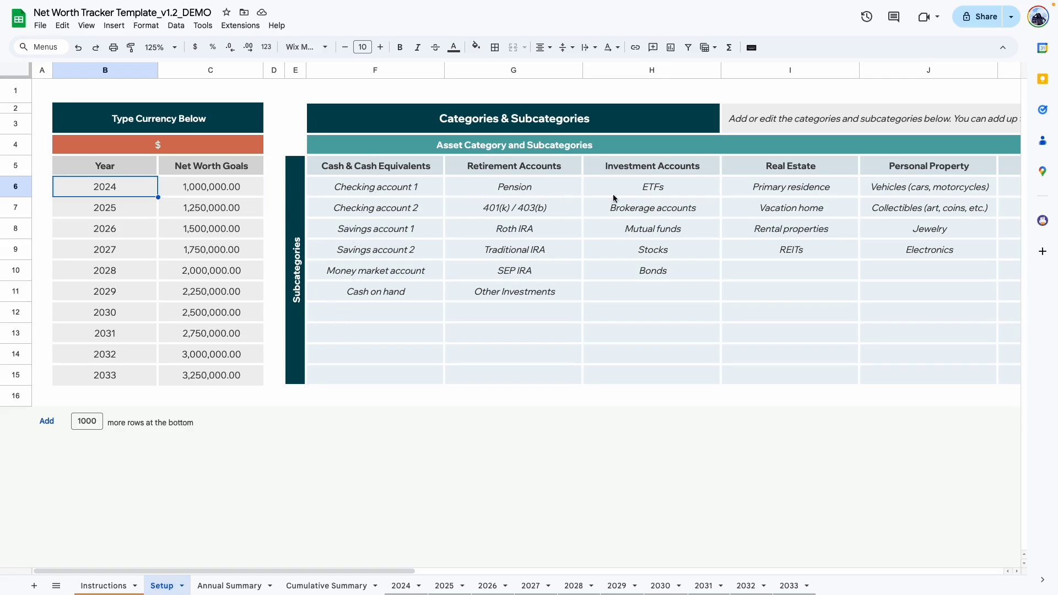
Step: On the 2024 sheet, enter 6,000.00 as Checking account 1's January amount
click(400, 585)
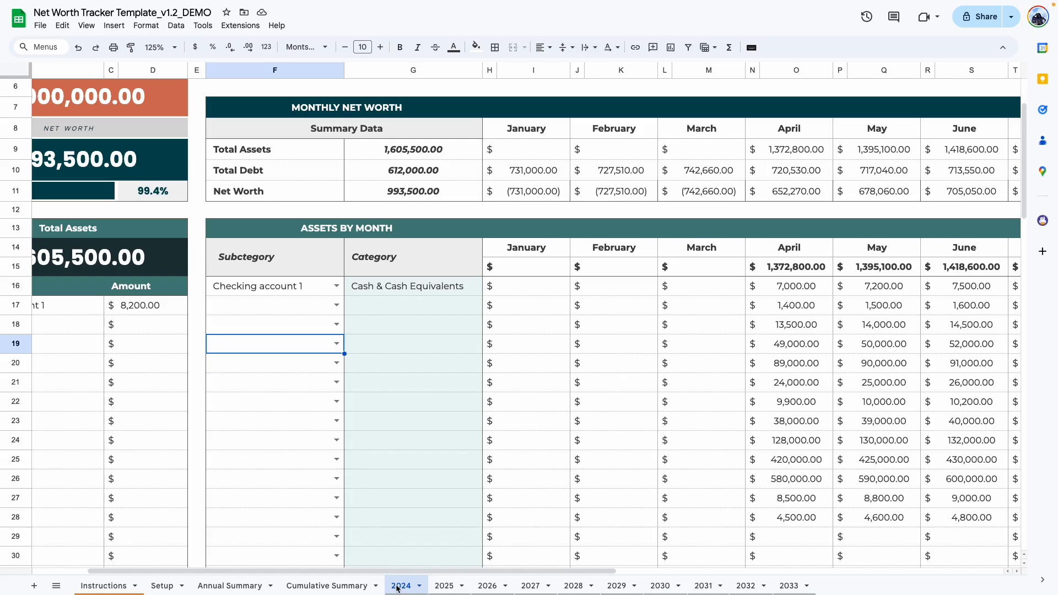
click(510, 291)
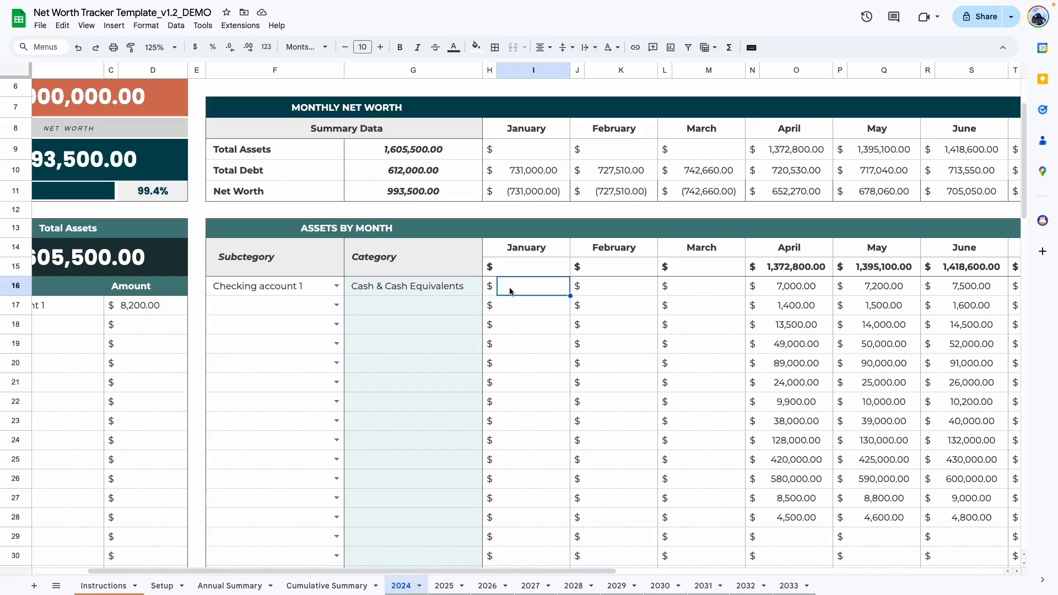
text(6000)
key(Return)
Step: Add Pension as the second asset subcategory with a January amount of 2,500.00
click(337, 305)
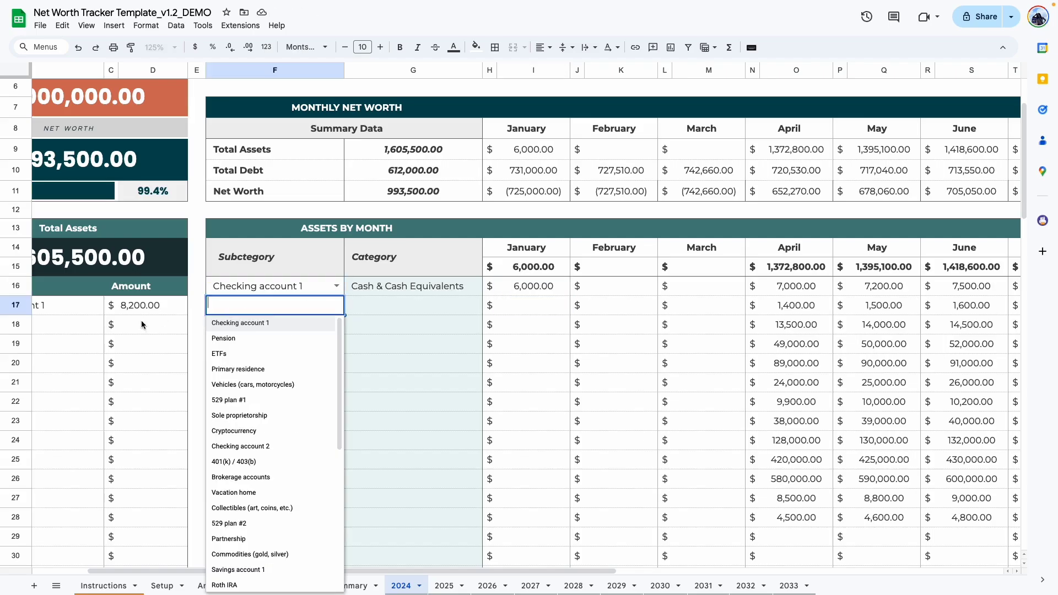
click(249, 338)
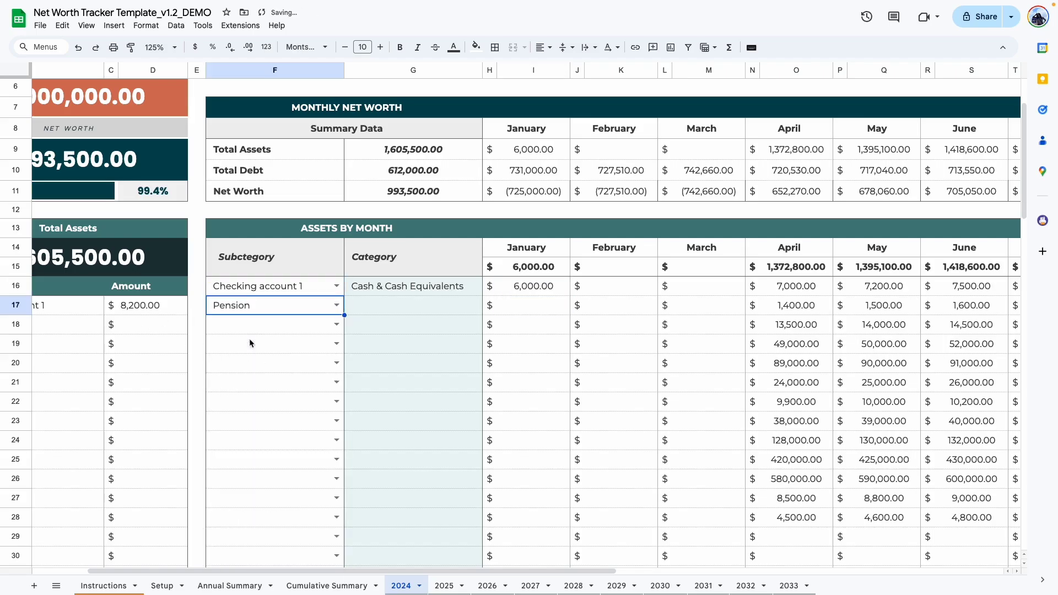
click(274, 370)
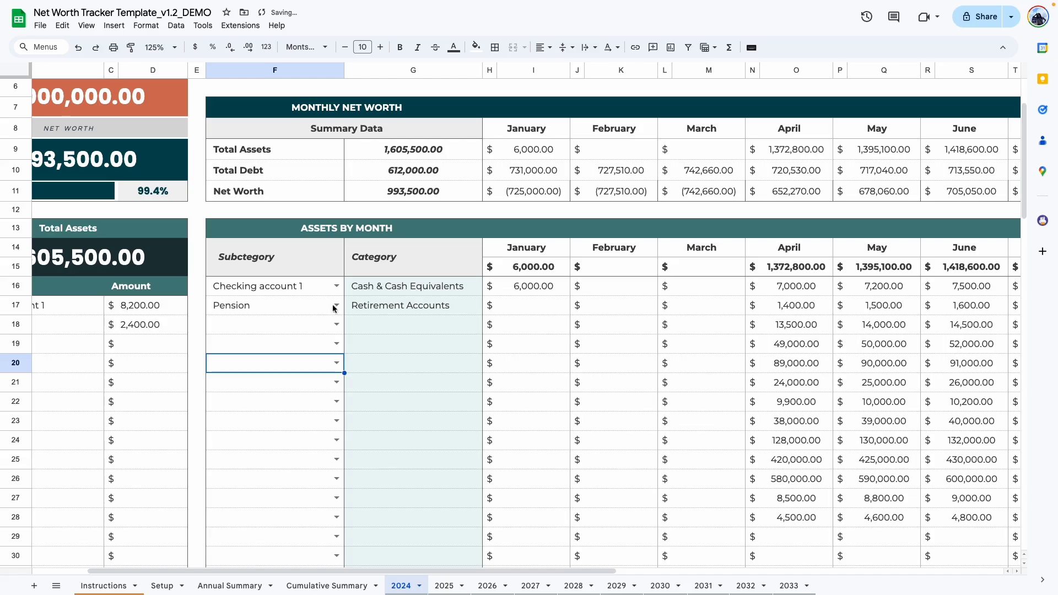
click(540, 312)
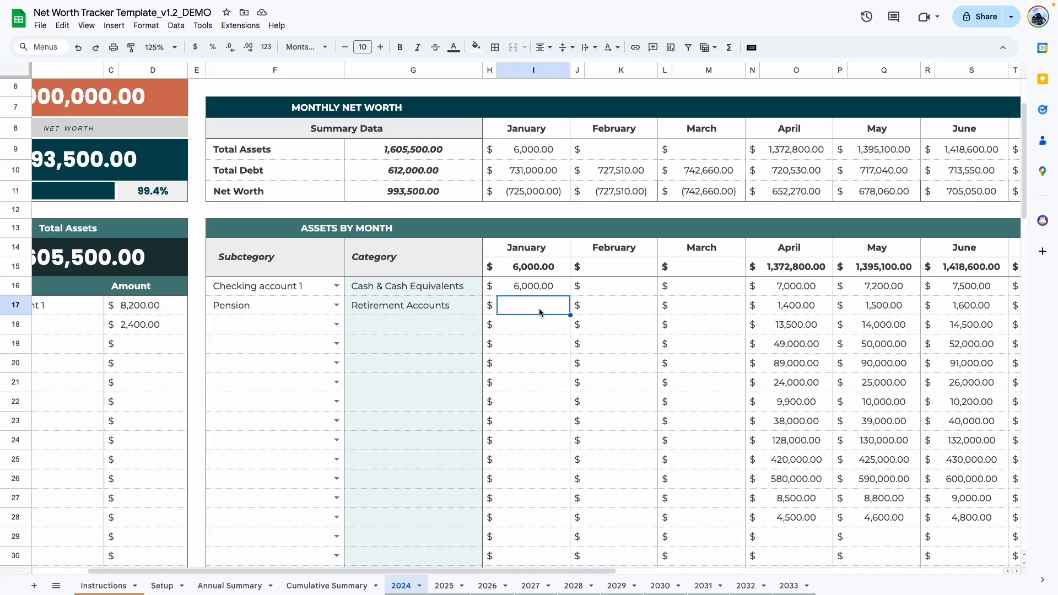
text(2500)
key(Return)
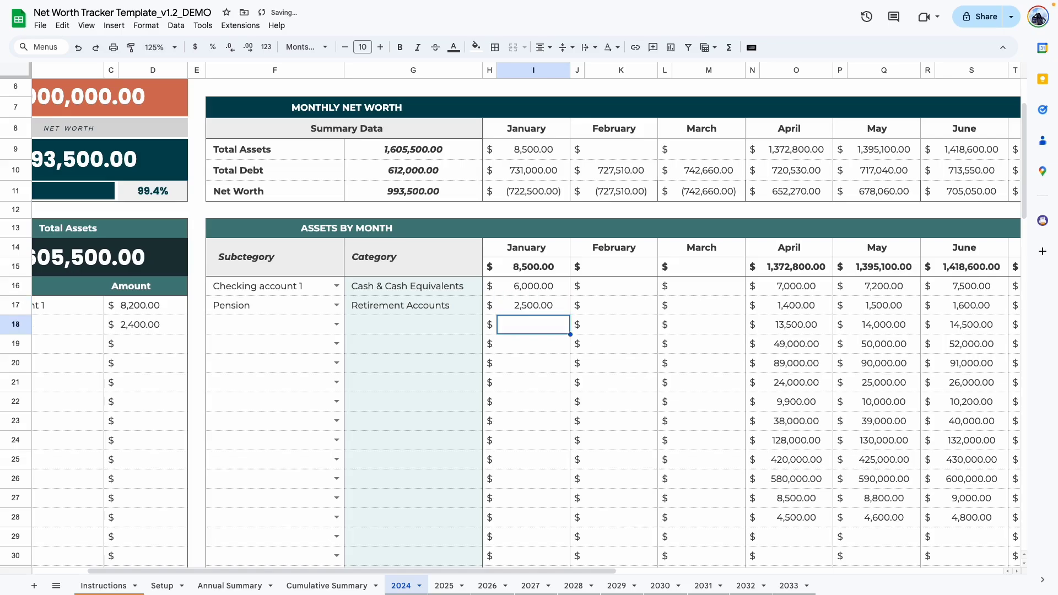
scroll(402, 312, down, 3)
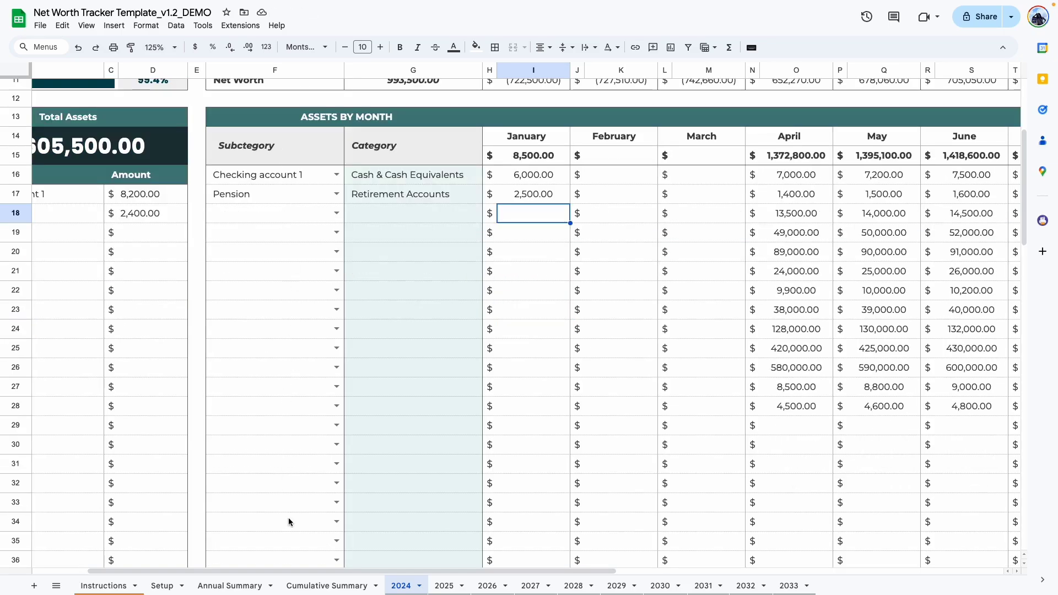
scroll(283, 507, down, 20)
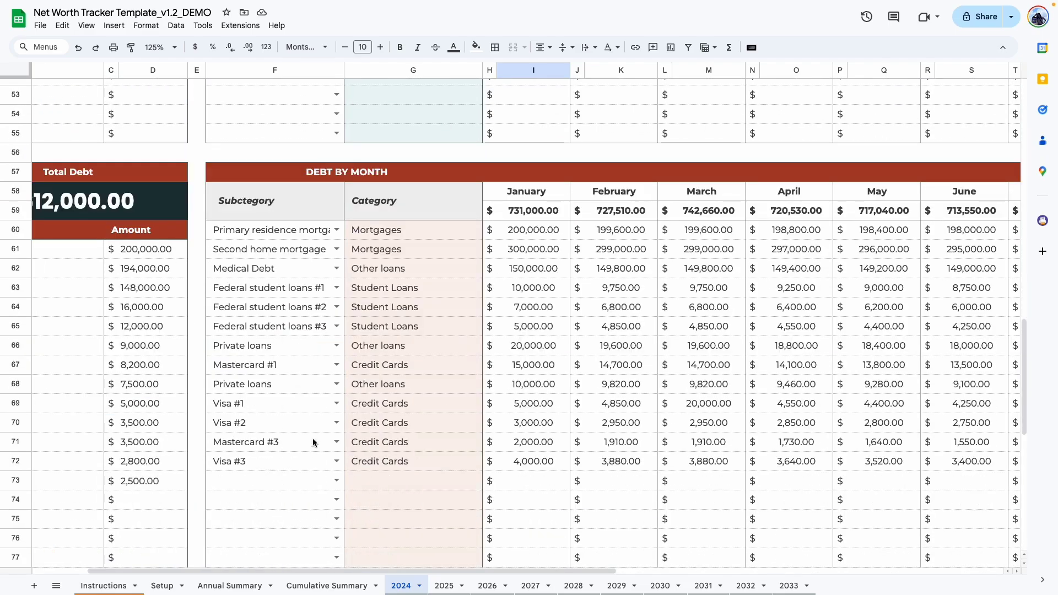
scroll(306, 435, up, 20)
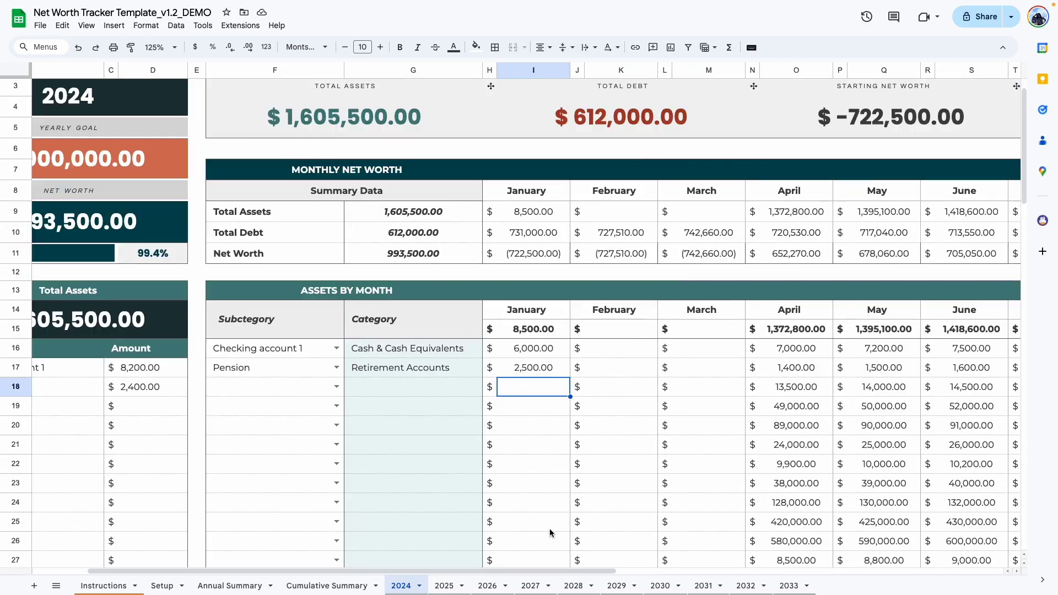
Step: Copy the January Checking account 1 and Pension amounts, 6,000 and 2,500
drag(530, 575, 641, 576)
click(417, 369)
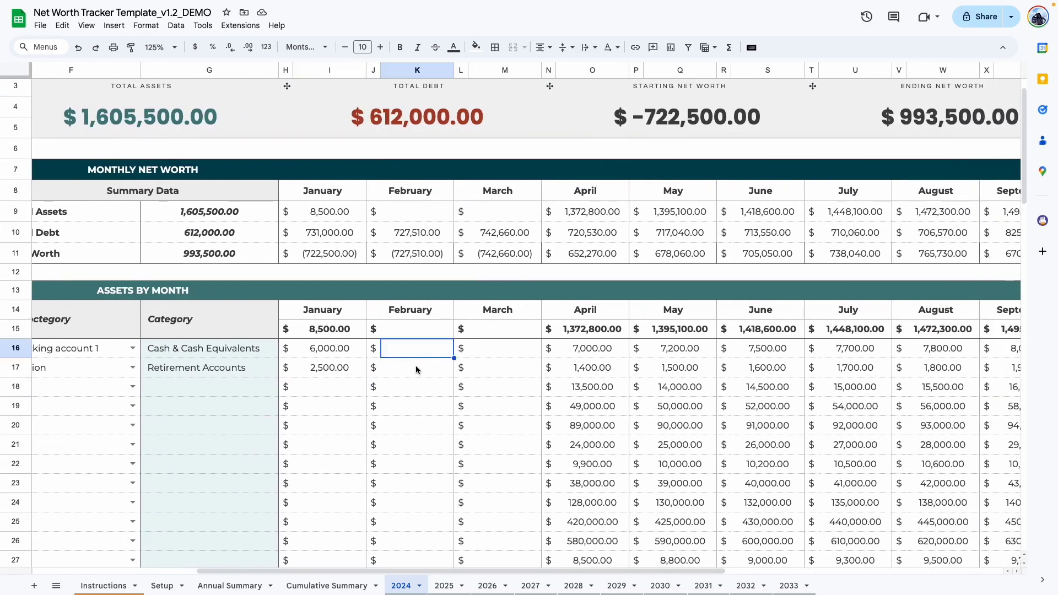
click(417, 407)
key(Left)
key(Left)
key(Down)
key(Down)
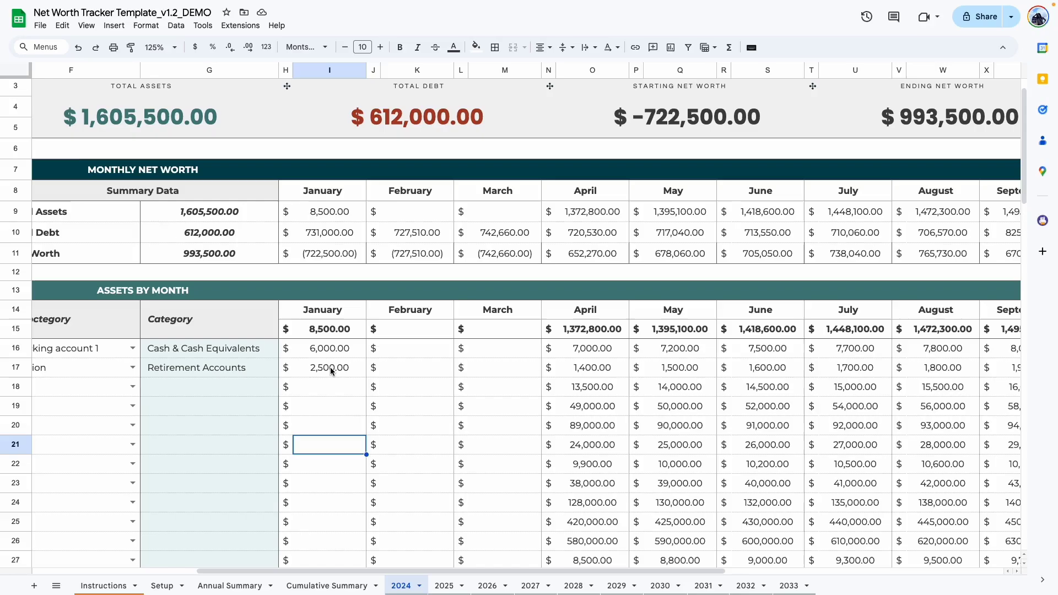
drag(330, 367, 330, 360)
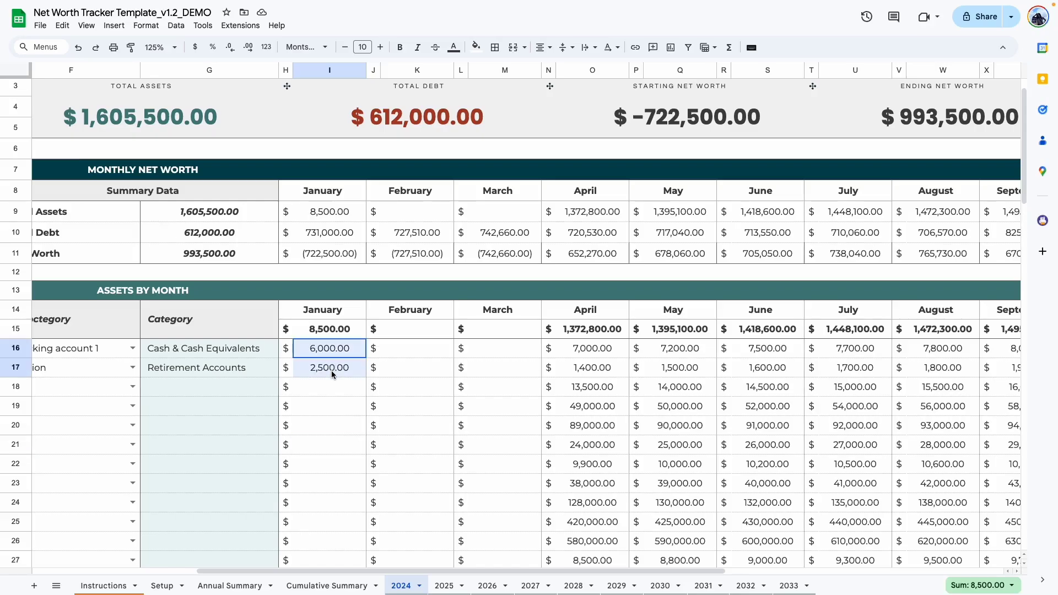
key(Down)
key(Down)
key(Down)
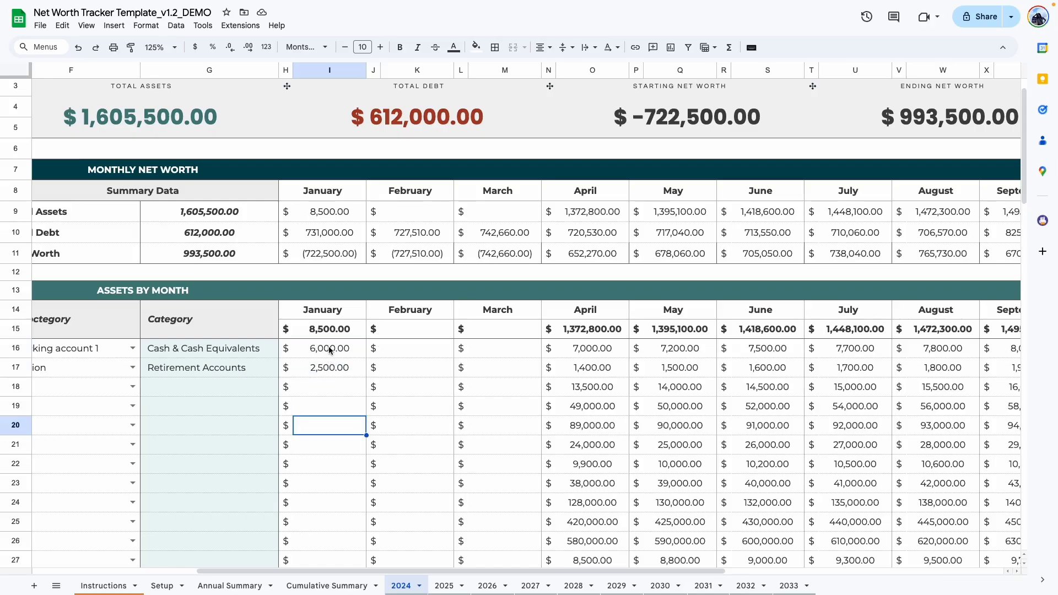
mouse_move(329, 350)
mouse_down()
mouse_move(333, 394)
mouse_move(337, 368)
mouse_up()
right_click(337, 367)
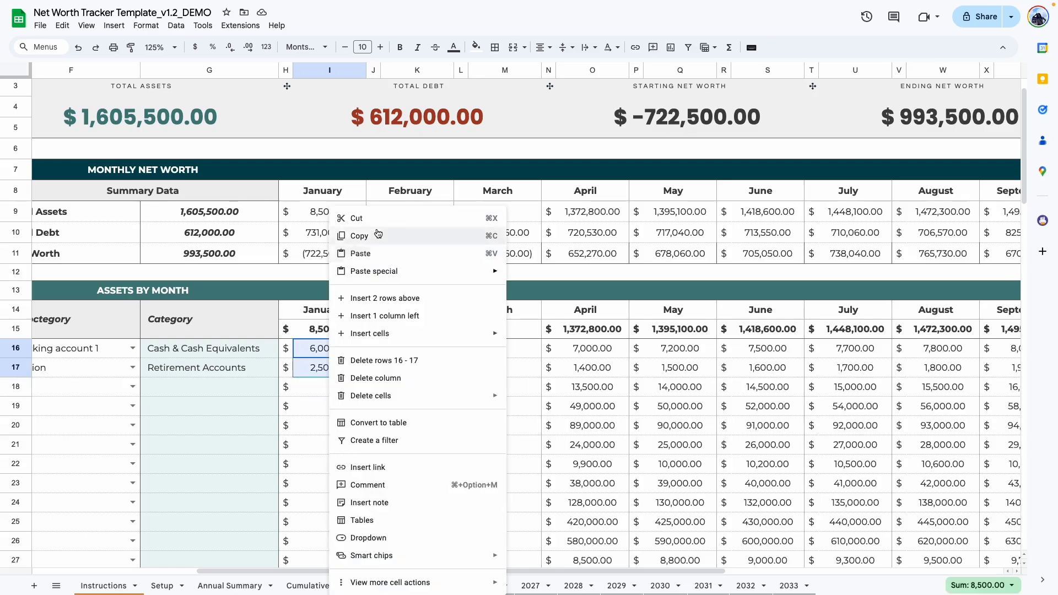
click(378, 235)
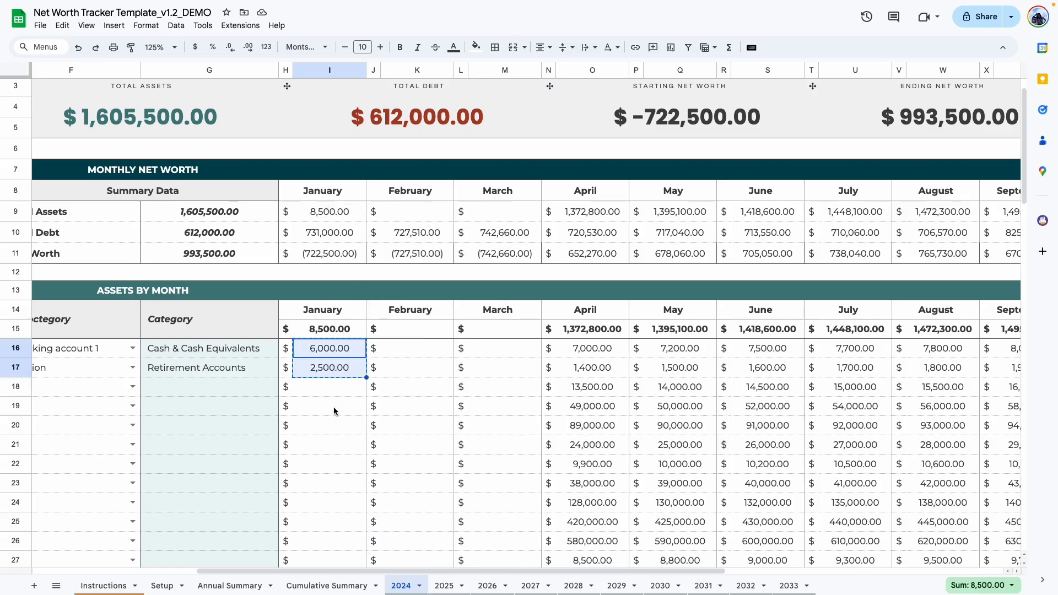
Step: Paste them into February starting at K16 as values only
click(414, 351)
right_click(414, 354)
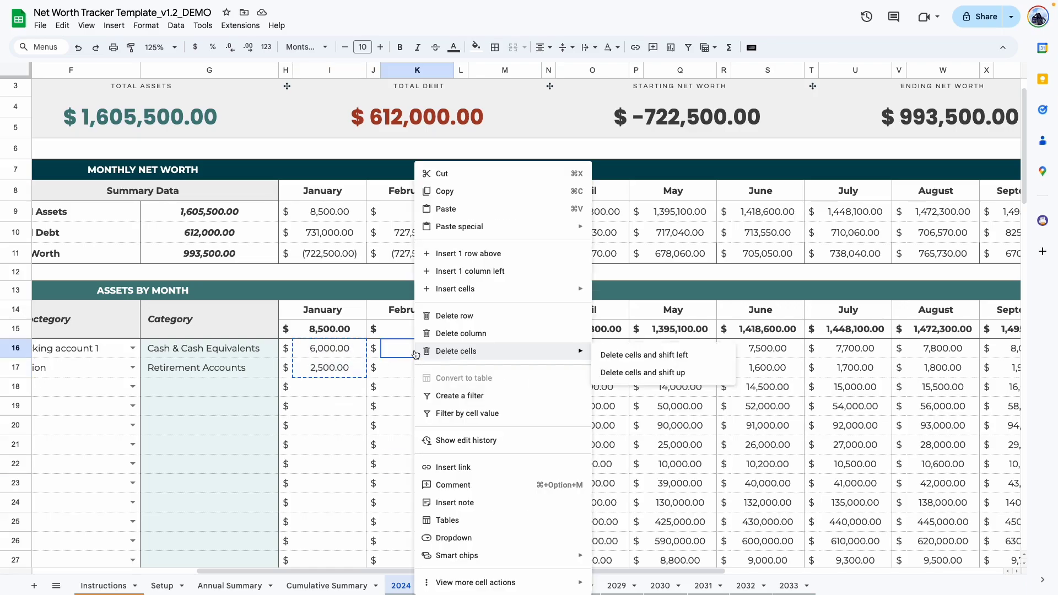
mouse_move(551, 226)
click(641, 231)
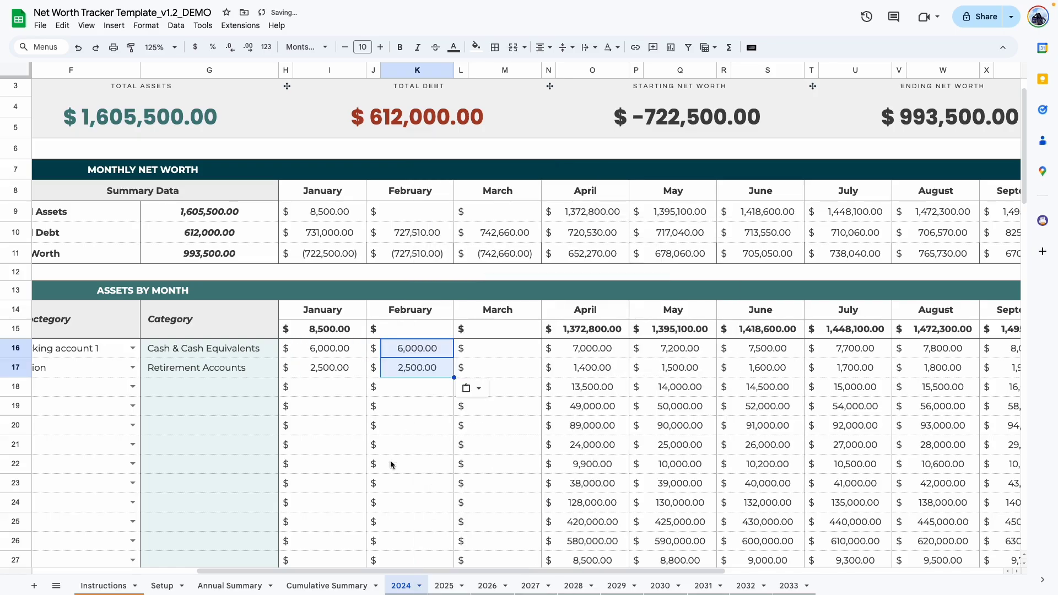
click(417, 464)
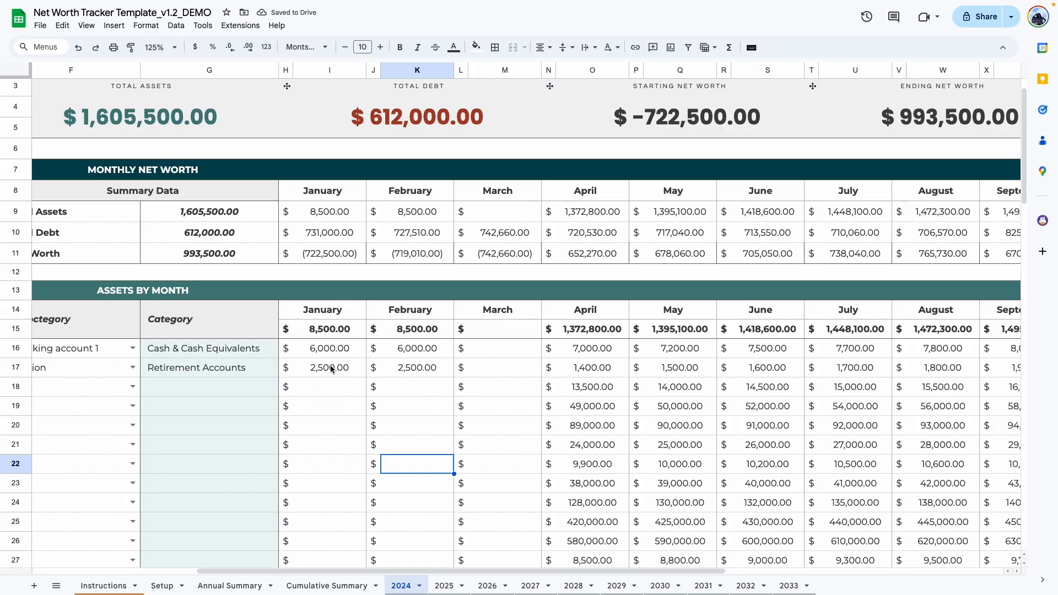
scroll(413, 438, down, 1)
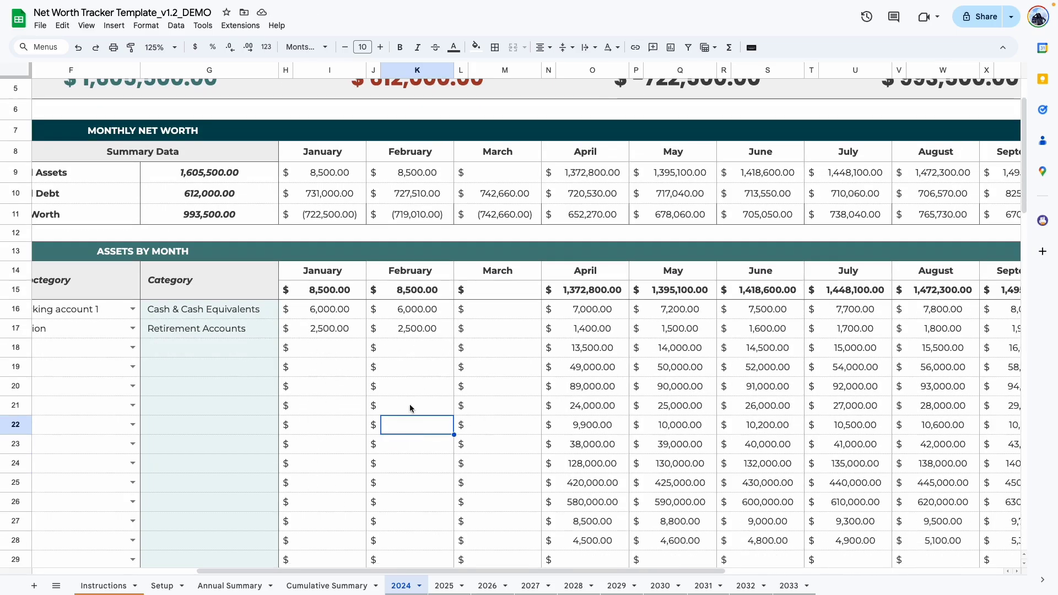
scroll(453, 396, down, 1)
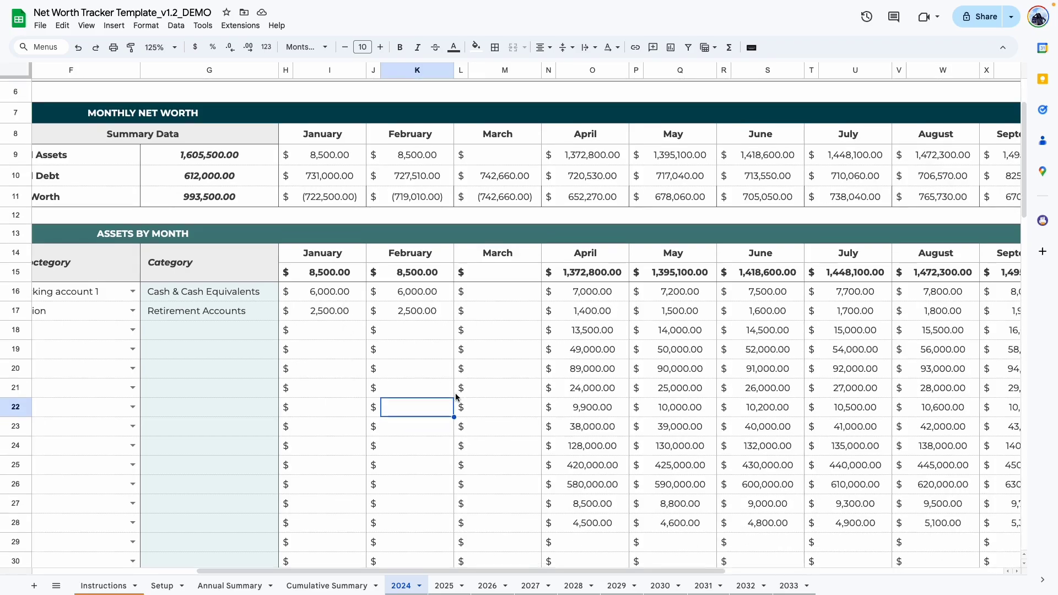
scroll(533, 570, left, 5)
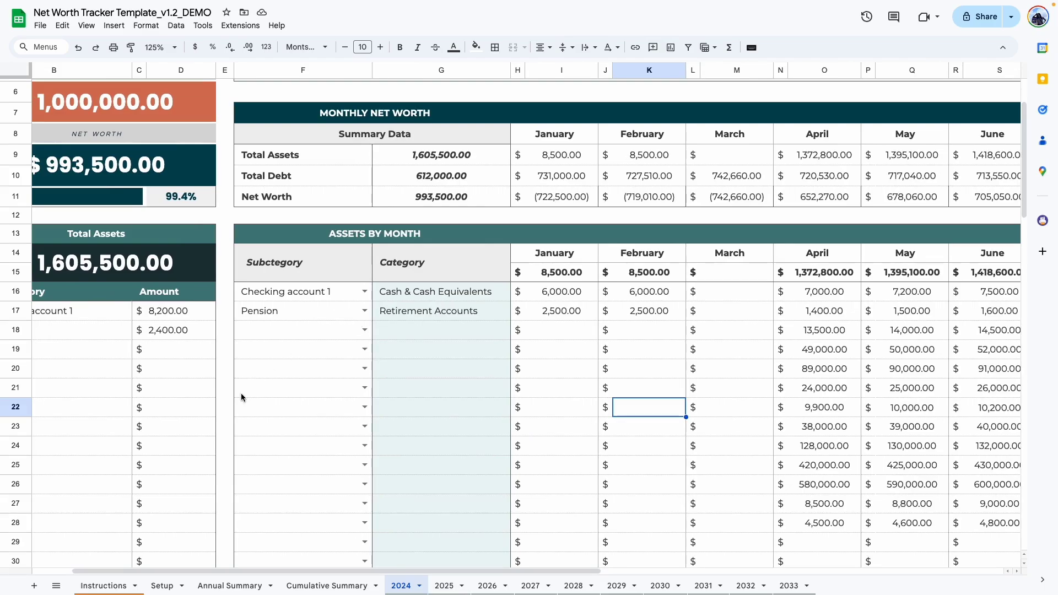
Step: Set the 2024 sheet zoom to 100%, return to the top, and drag the freeze bar to column G
drag(345, 570, 661, 496)
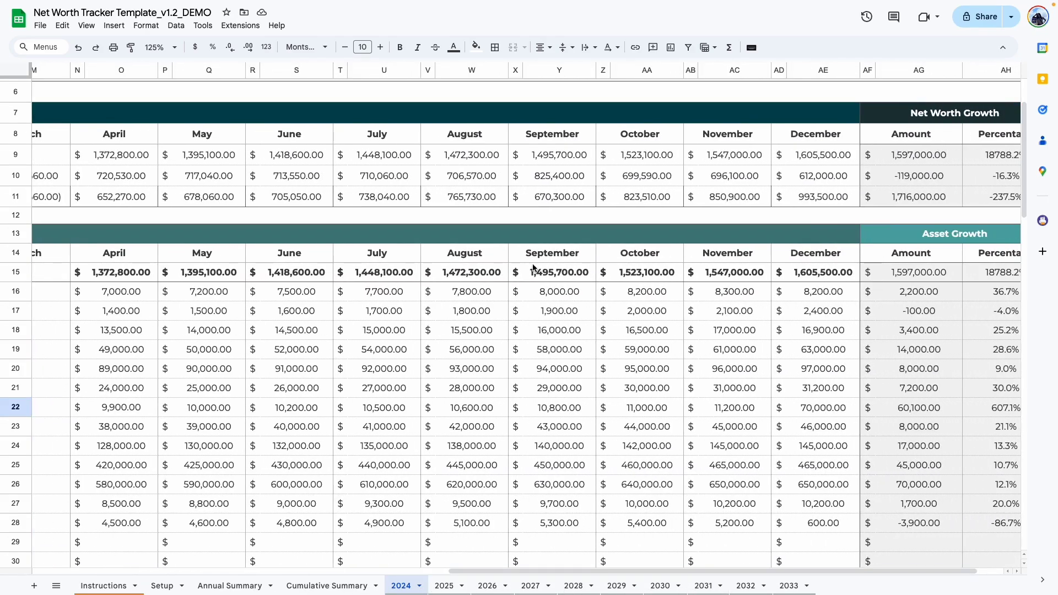
click(165, 48)
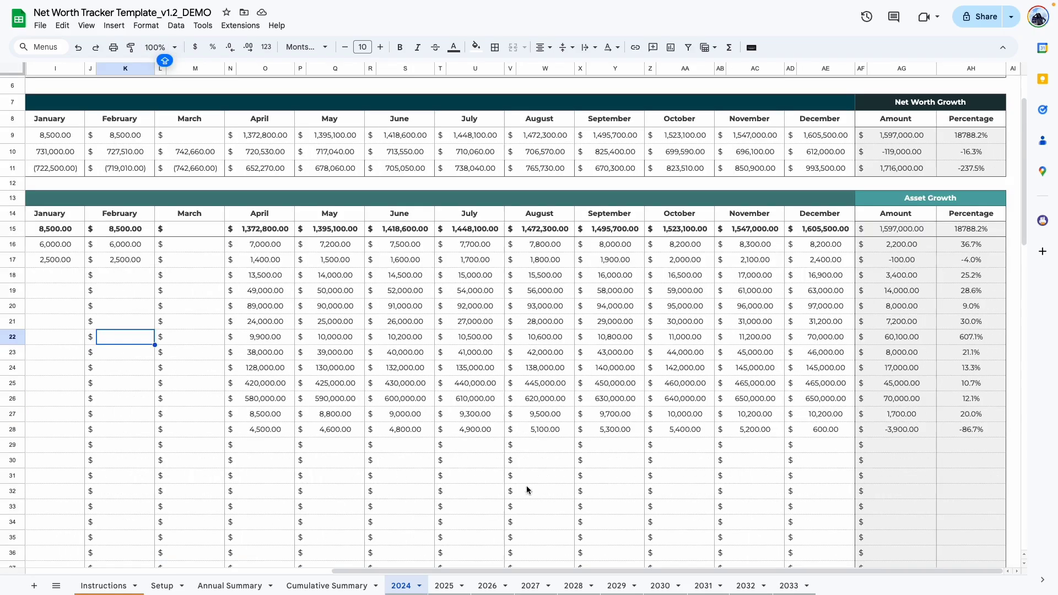
drag(482, 571, 178, 571)
scroll(138, 303, up, 2)
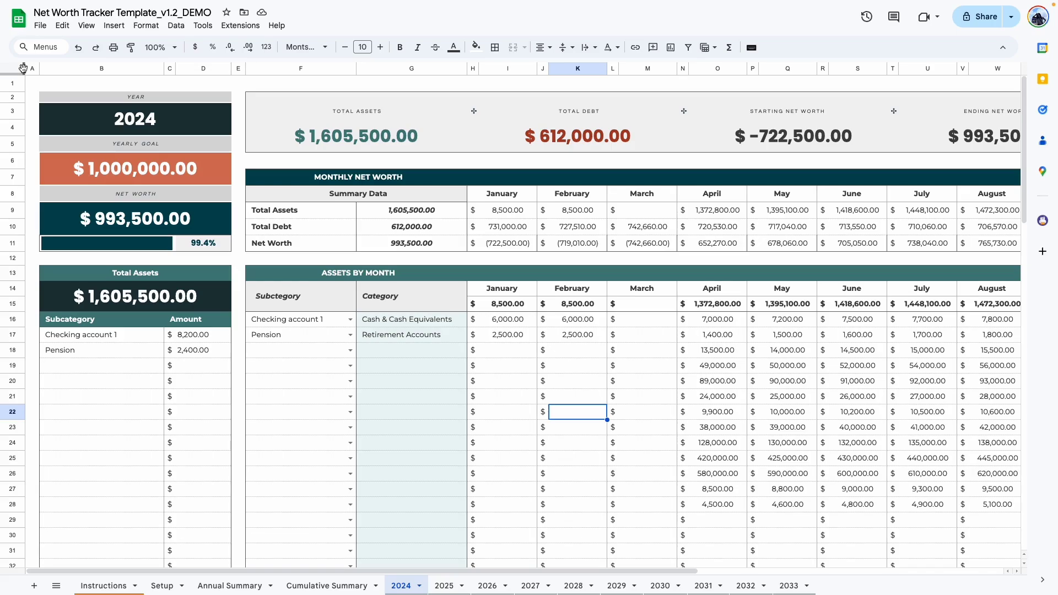
drag(23, 69, 469, 130)
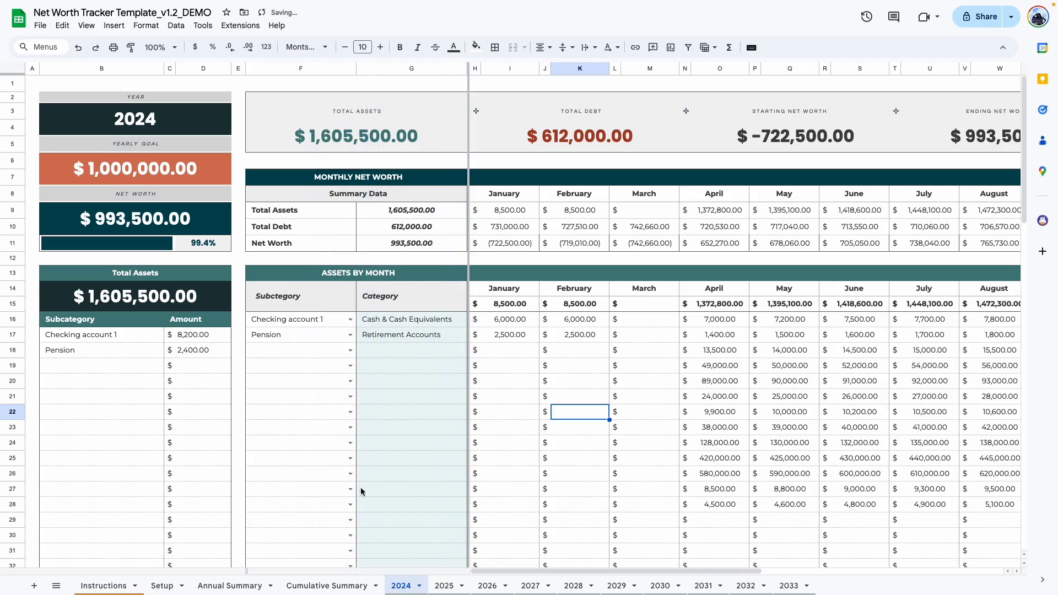
Step: Scroll sideways past the frozen columns A–G and select the December amount in AE19
drag(499, 576, 770, 591)
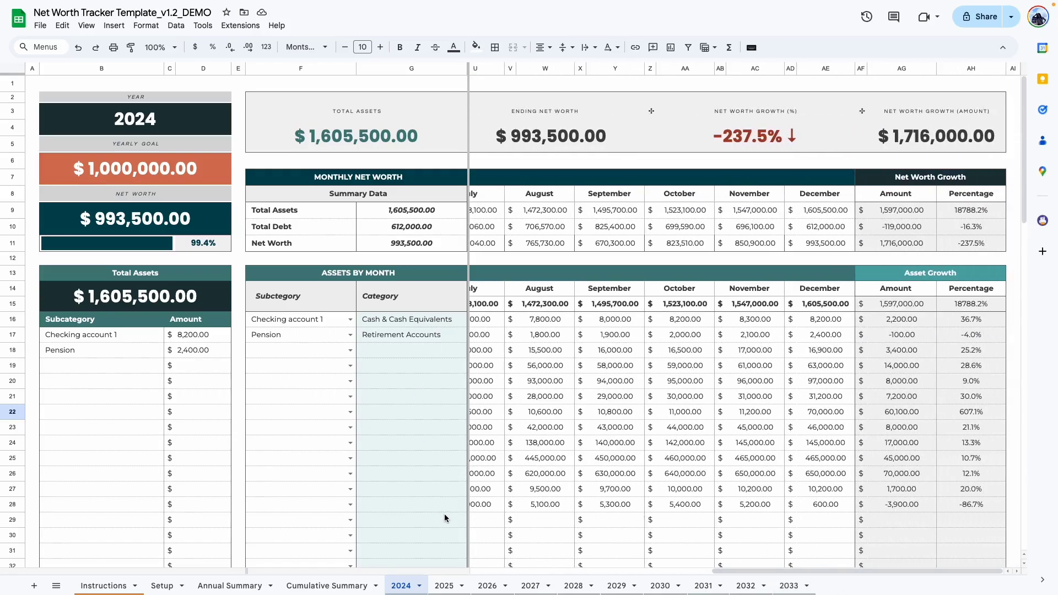
click(820, 365)
scroll(474, 477, left, 5)
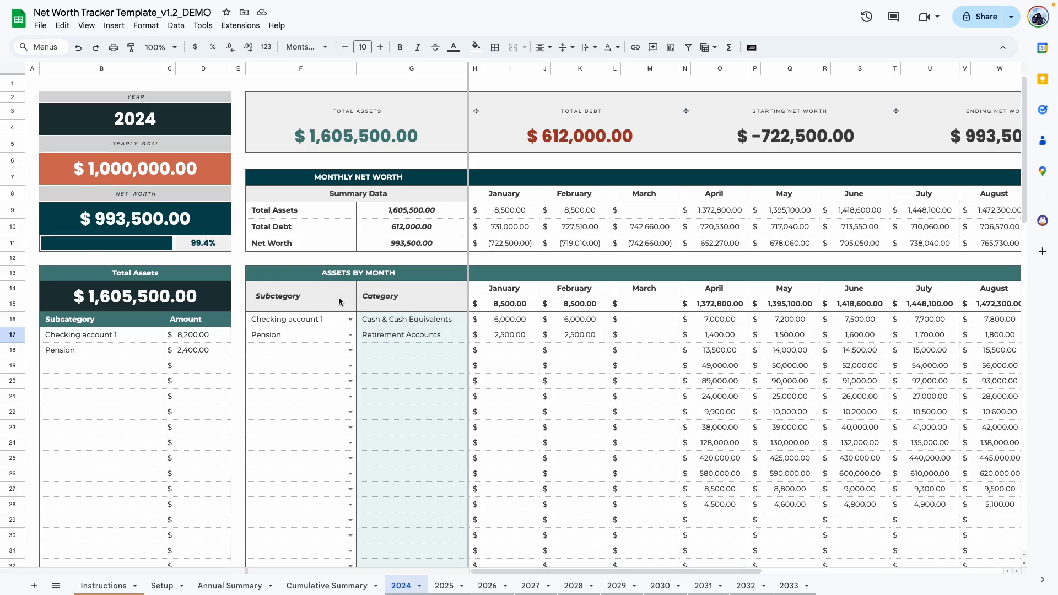
Step: Copy the 2024 subcategory cells F16:F30
click(445, 587)
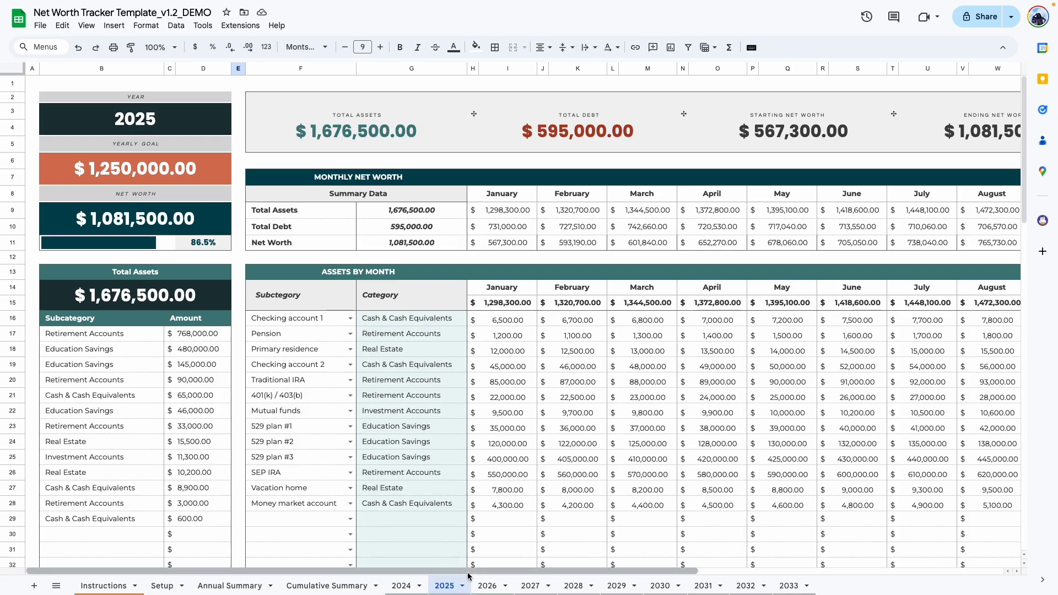
click(401, 586)
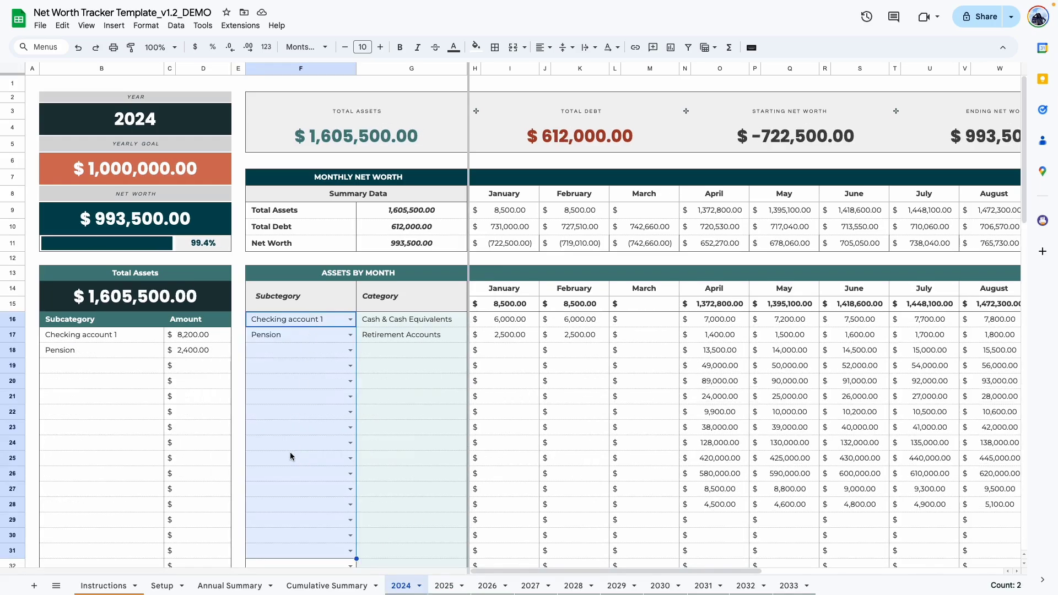
drag(290, 320, 279, 533)
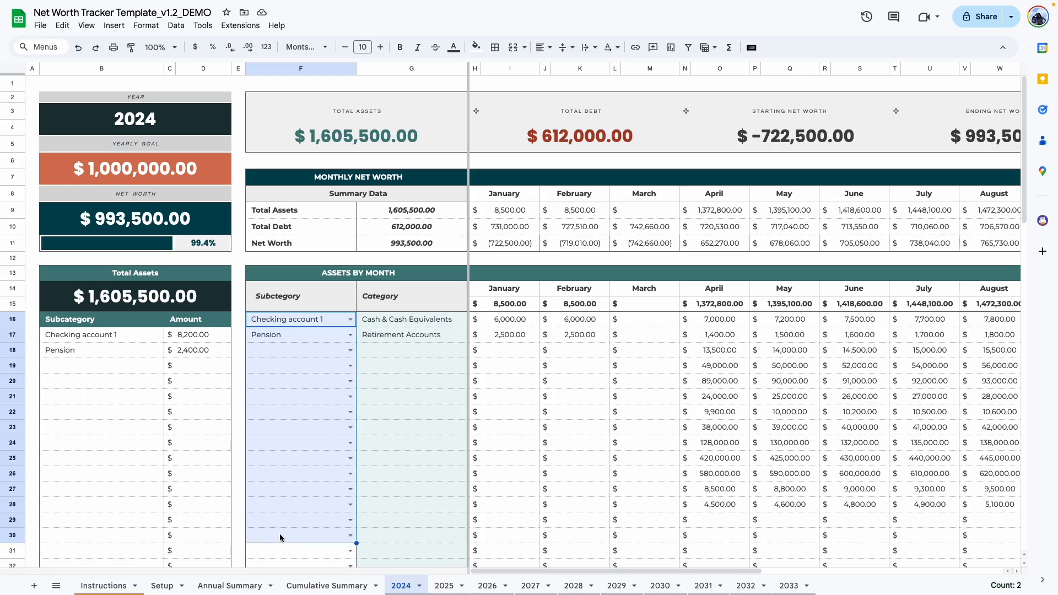
key(ctrl+c)
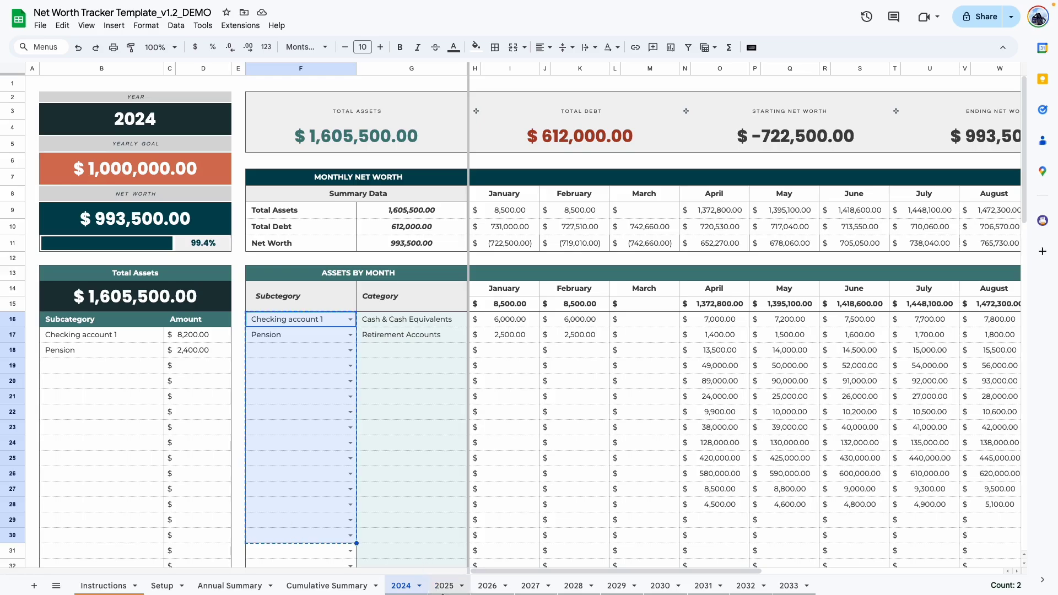
Step: On 2025, clear F16:F28 and paste the 2024 subcategories at F16 as values only
click(445, 586)
drag(296, 321, 312, 505)
key(Delete)
click(307, 534)
click(284, 328)
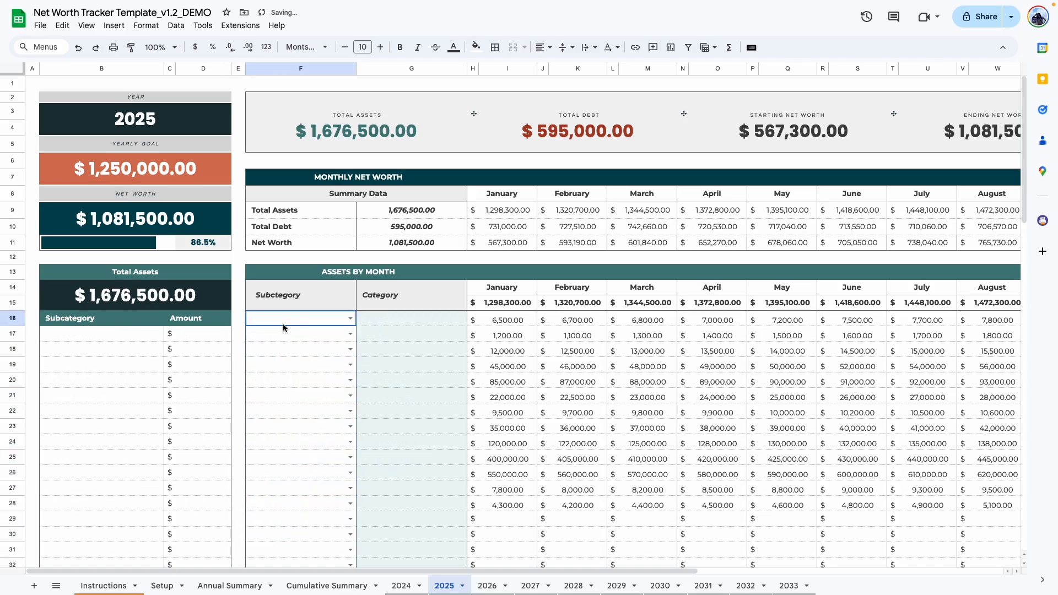
right_click(283, 328)
mouse_move(396, 226)
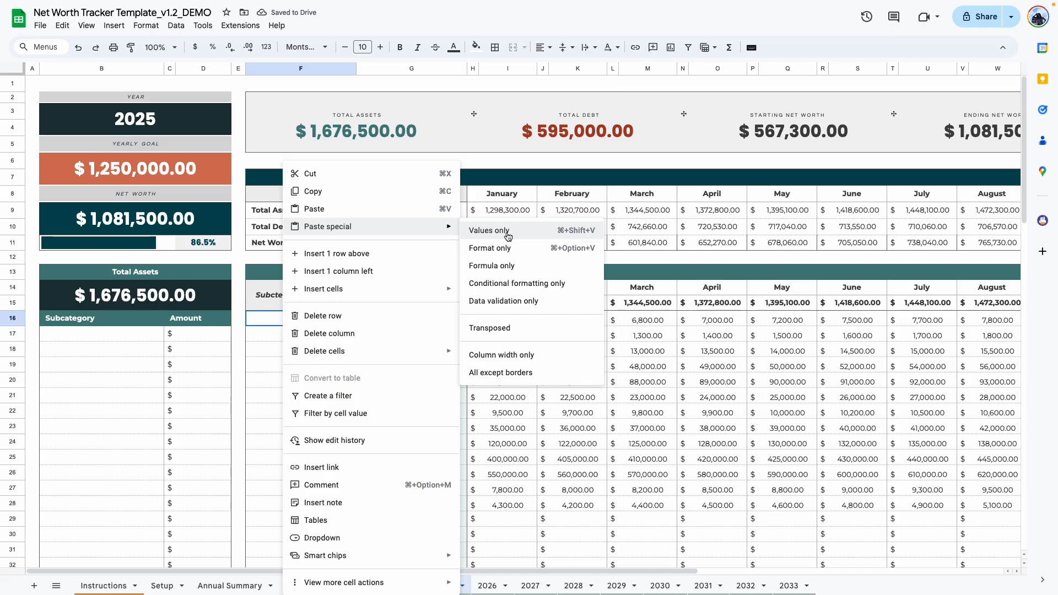
click(477, 248)
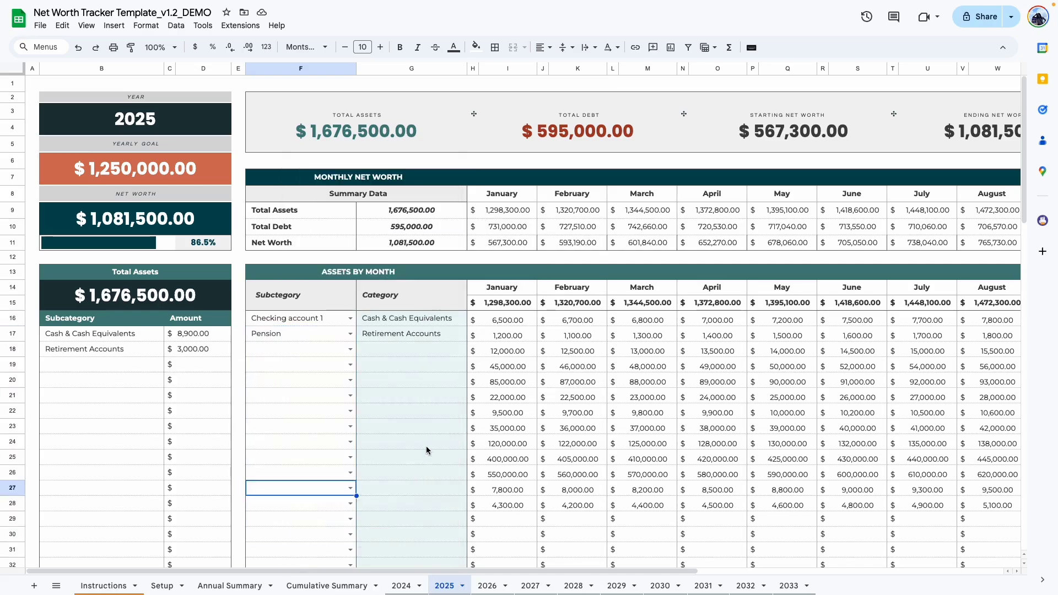
click(491, 324)
click(507, 337)
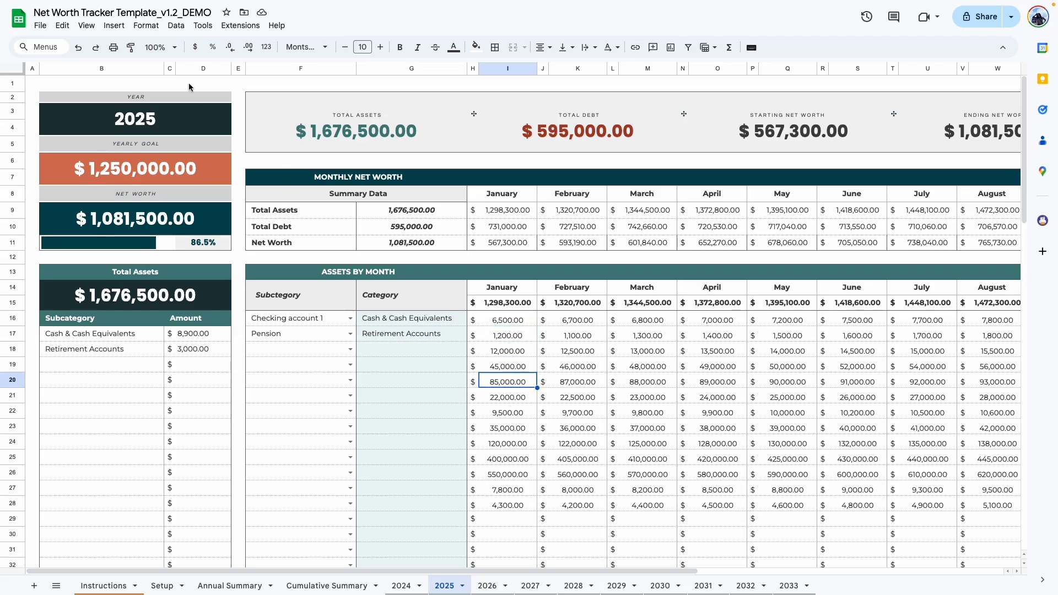
click(401, 586)
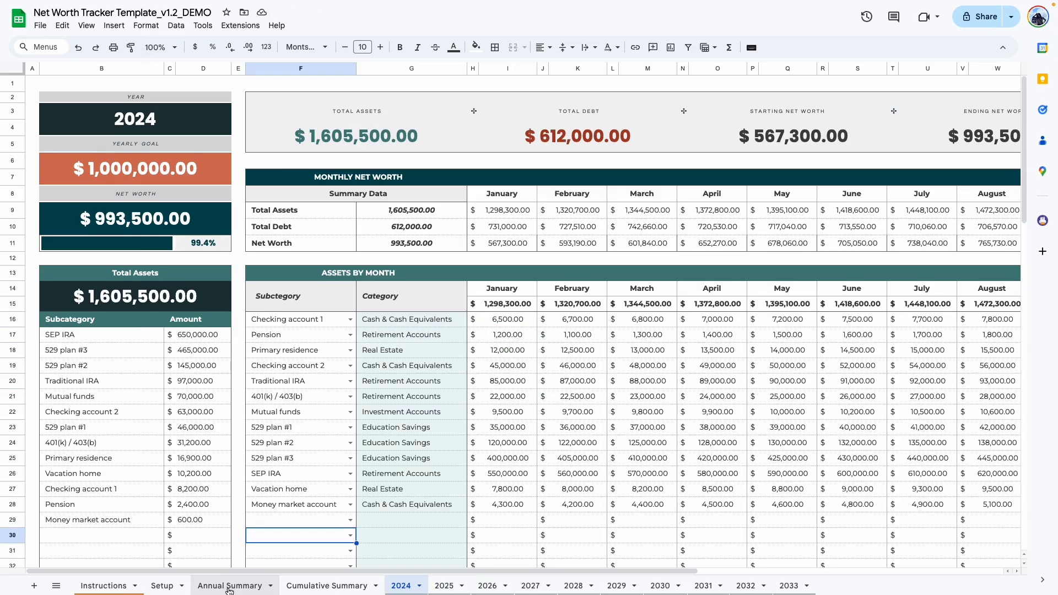
Step: Open the Annual Summary dashboard, switch its year to 2025, then back to 2024
click(229, 586)
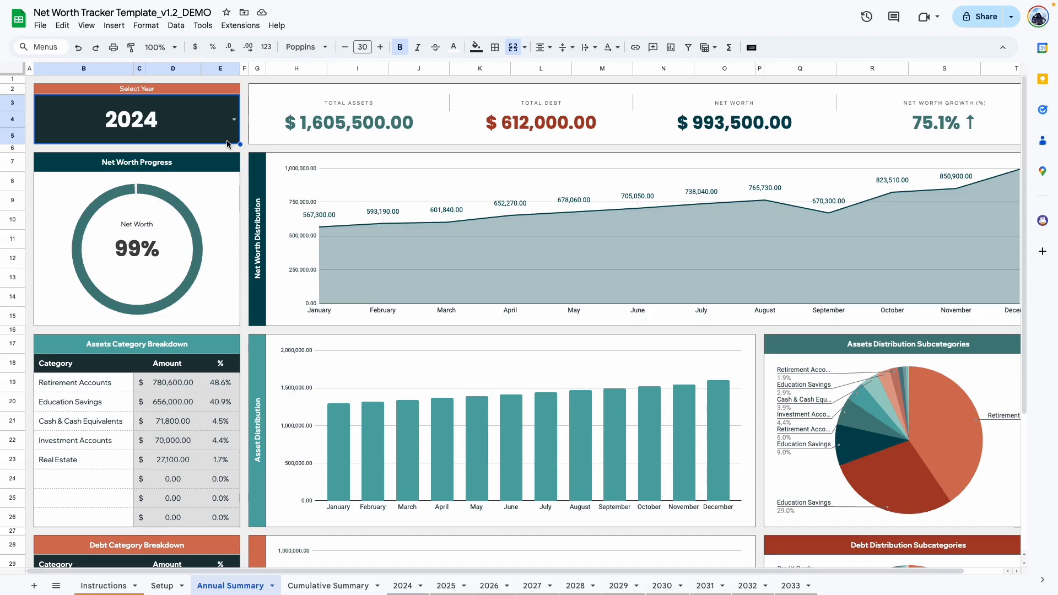
click(237, 124)
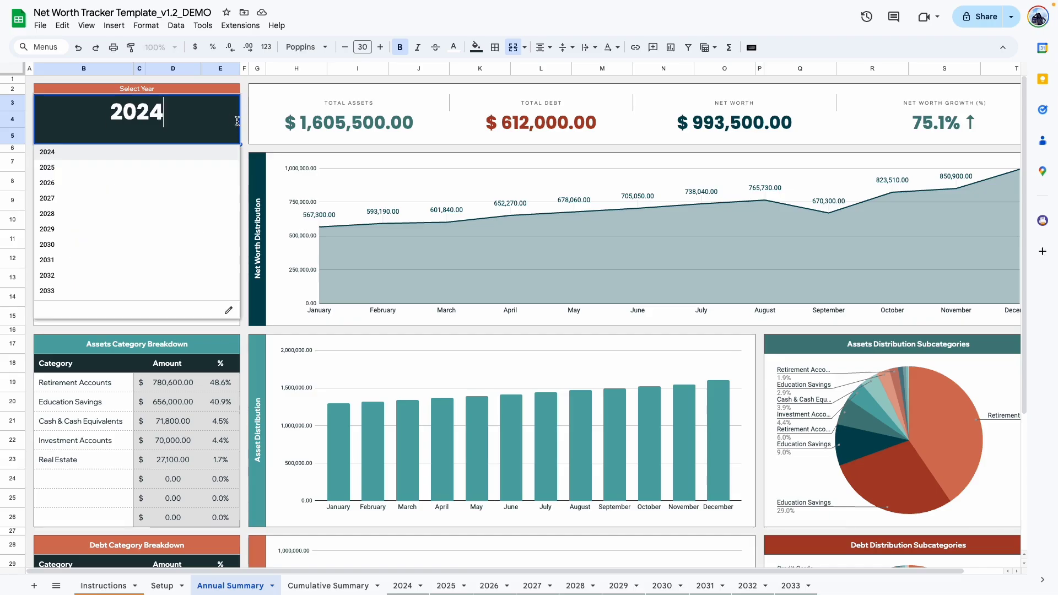
click(50, 175)
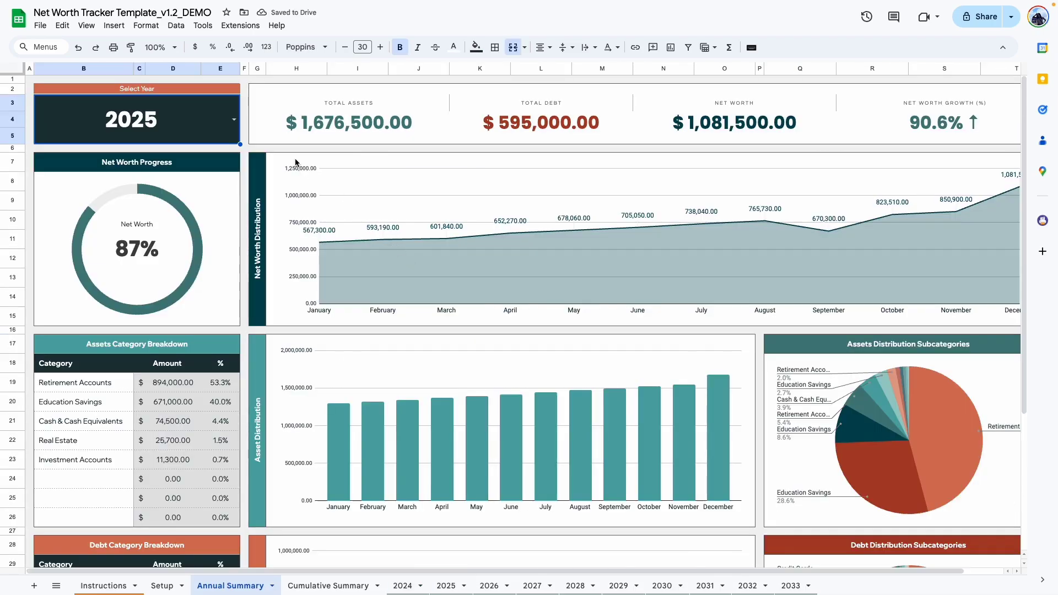
click(234, 119)
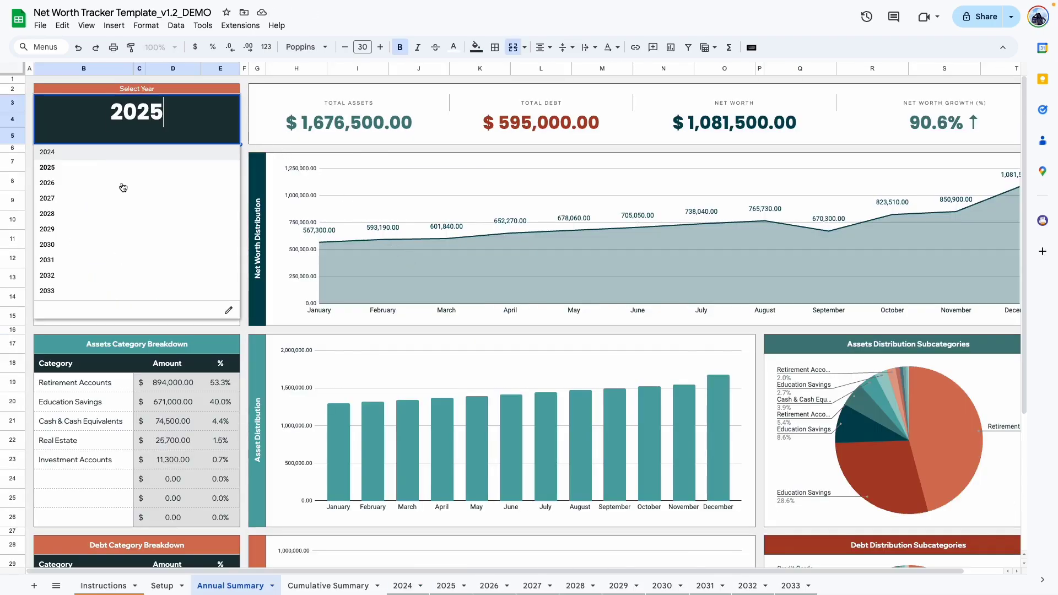
click(50, 150)
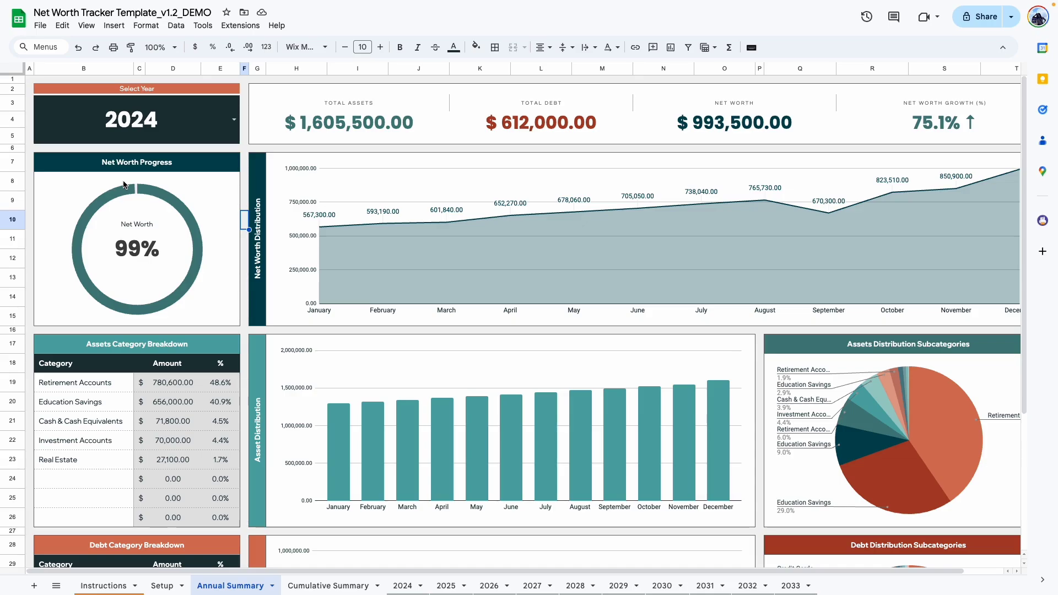
Step: Inspect the Annual Summary's monthly net worth and asset pie charts, then open Cumulative Summary
scroll(148, 263, down, 2)
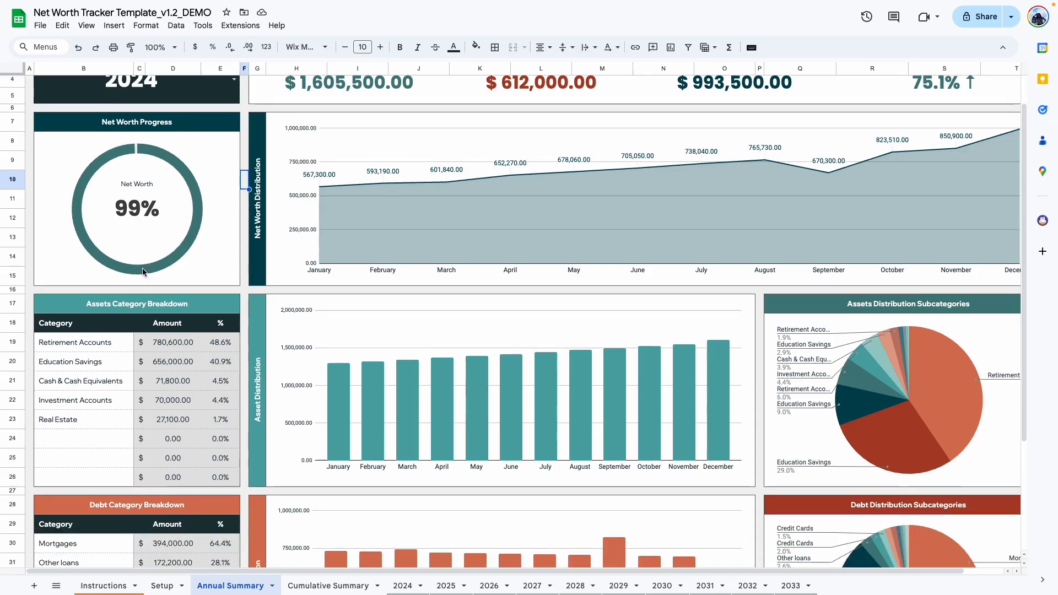
scroll(106, 332, down, 5)
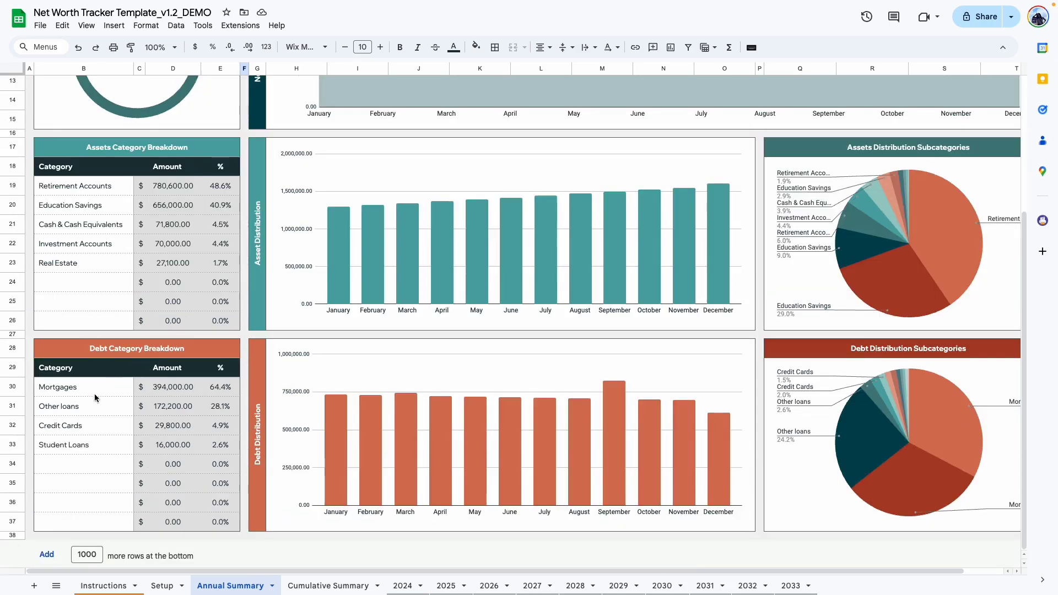
scroll(96, 400, up, 7)
scroll(284, 575, right, 2)
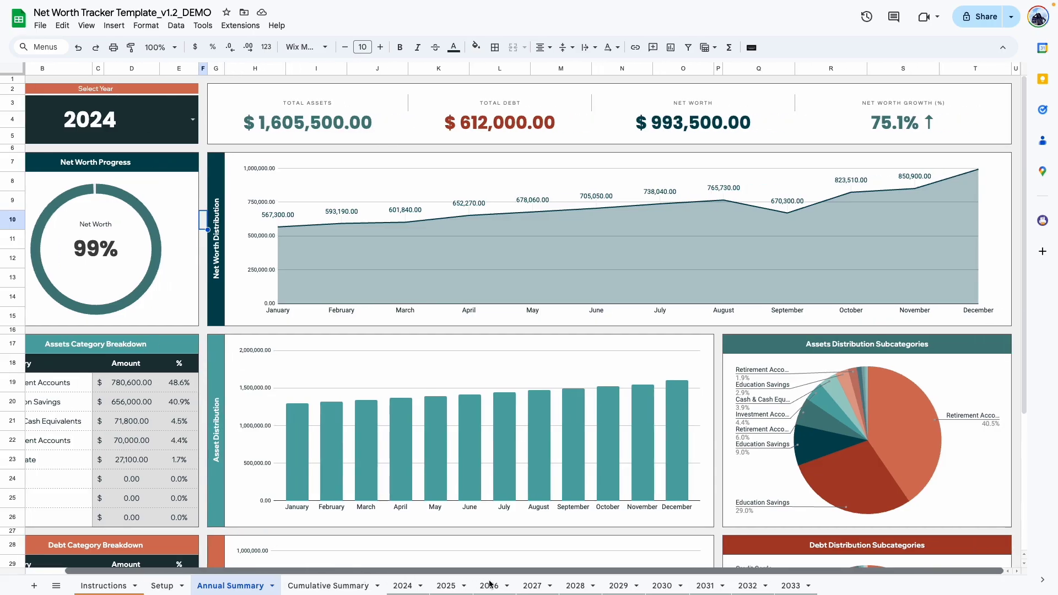
click(287, 306)
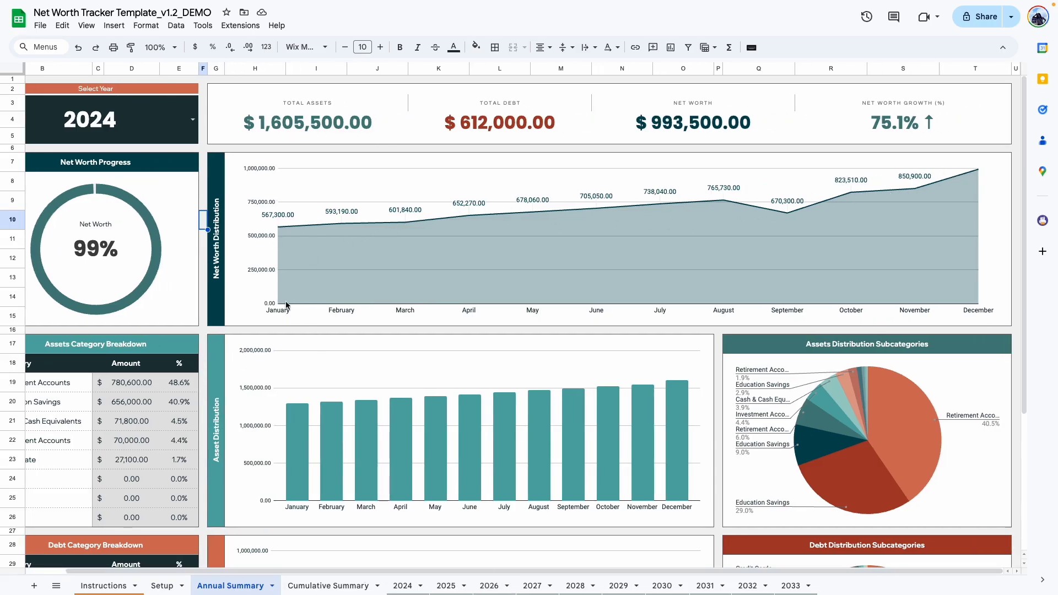
scroll(292, 287, down, 4)
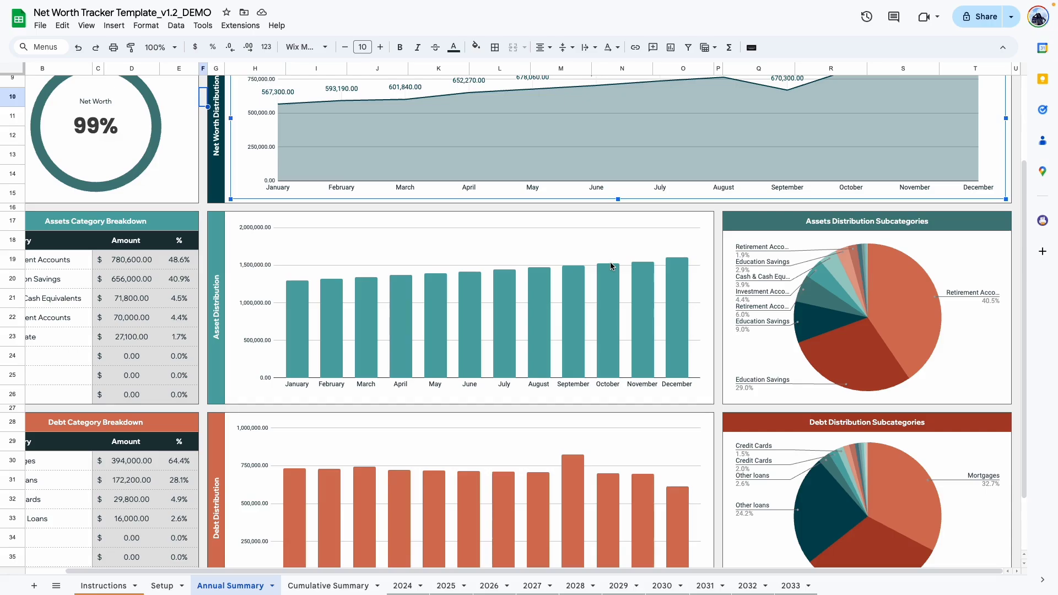
scroll(414, 306, down, 1)
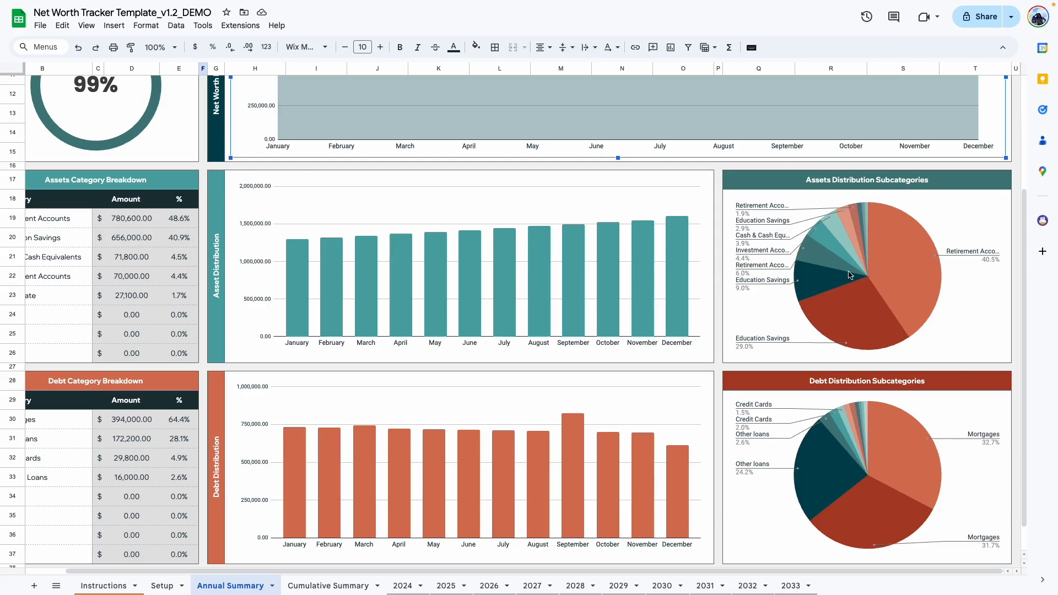
click(915, 279)
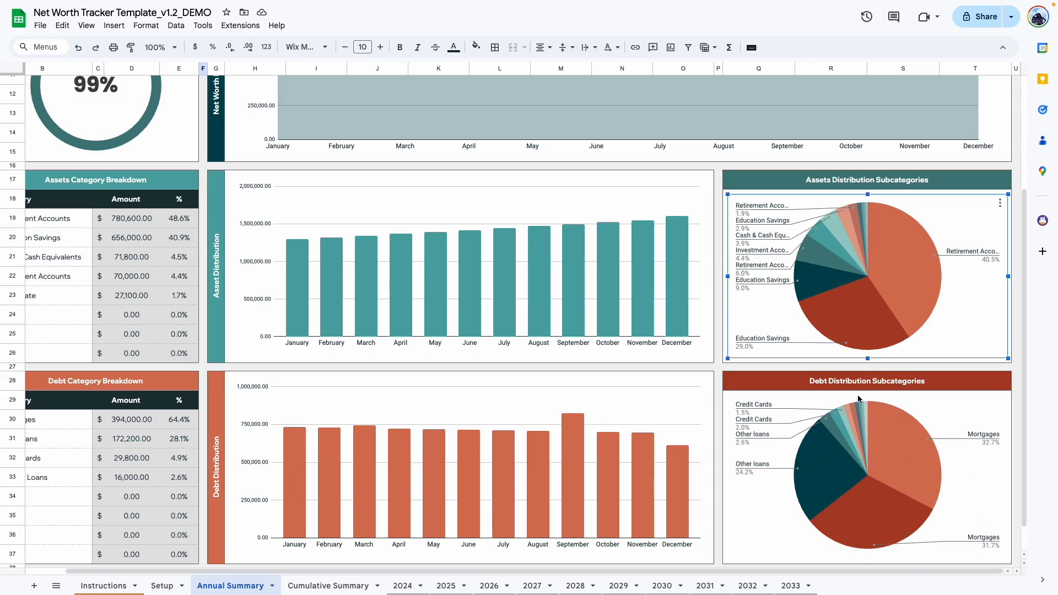
click(327, 585)
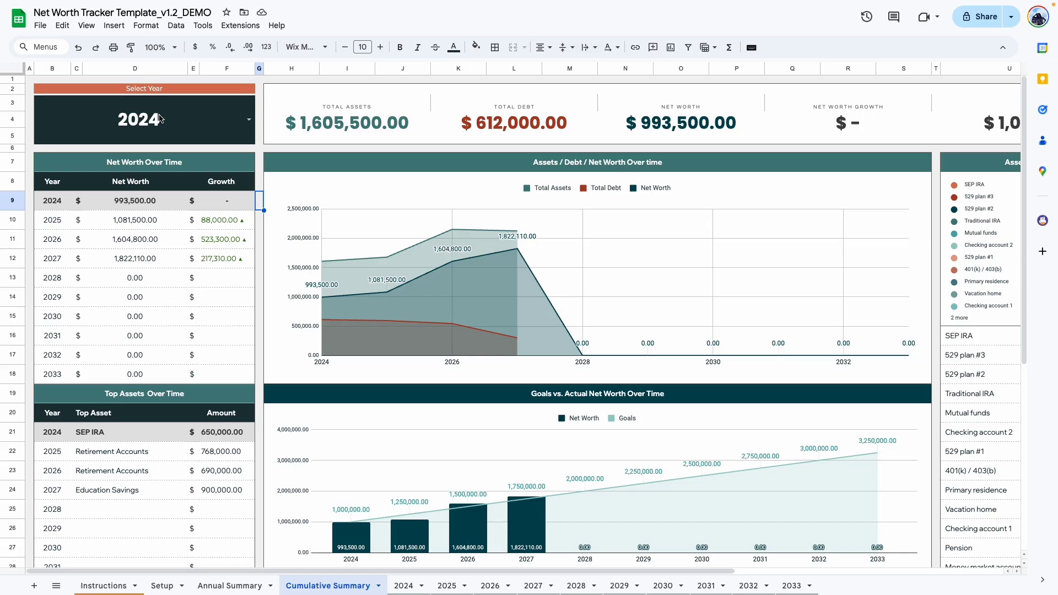
click(249, 120)
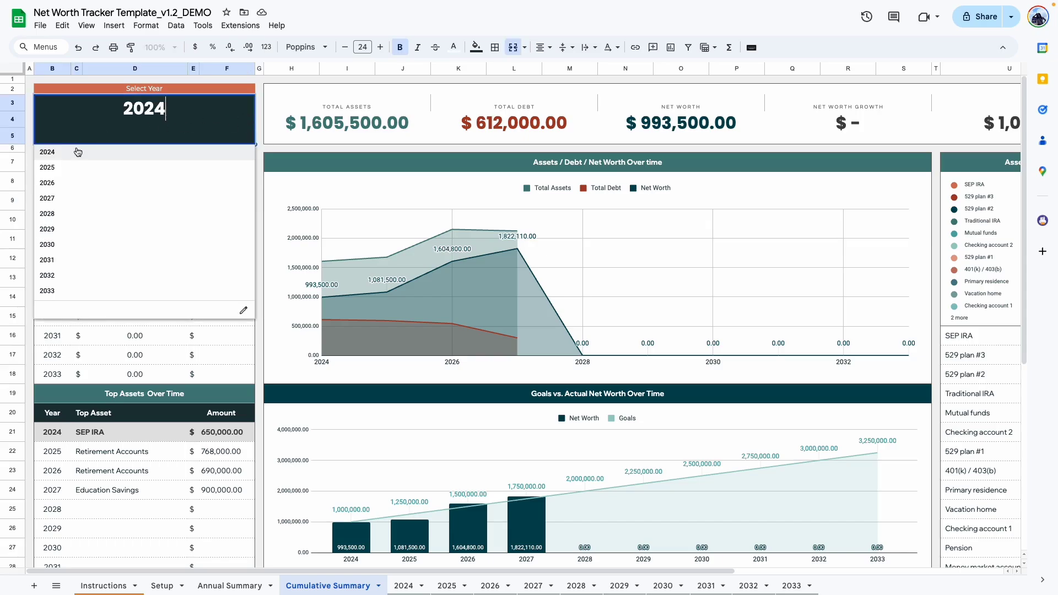
click(74, 170)
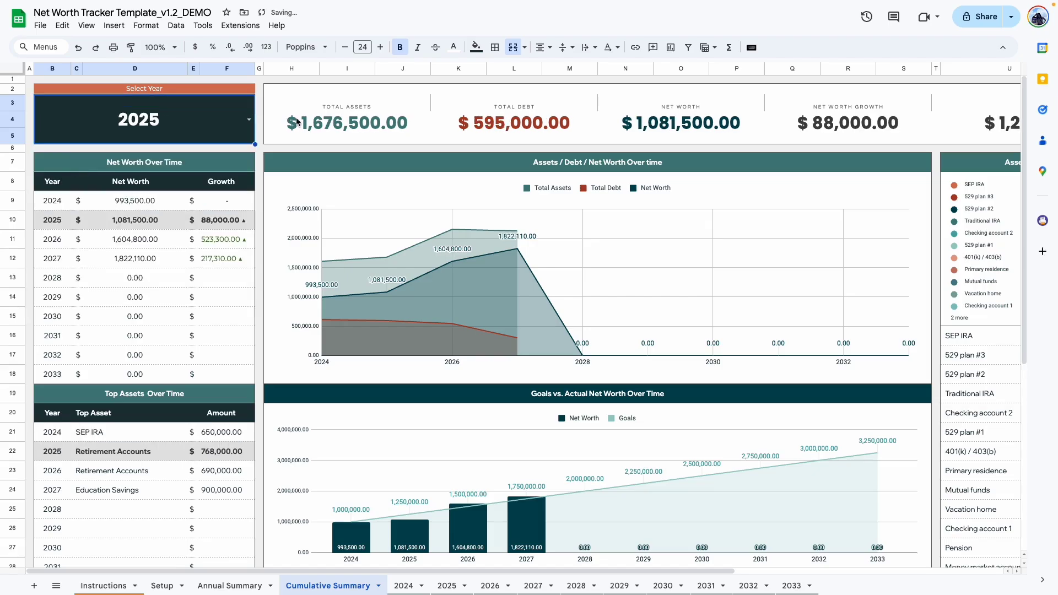
drag(619, 572, 811, 571)
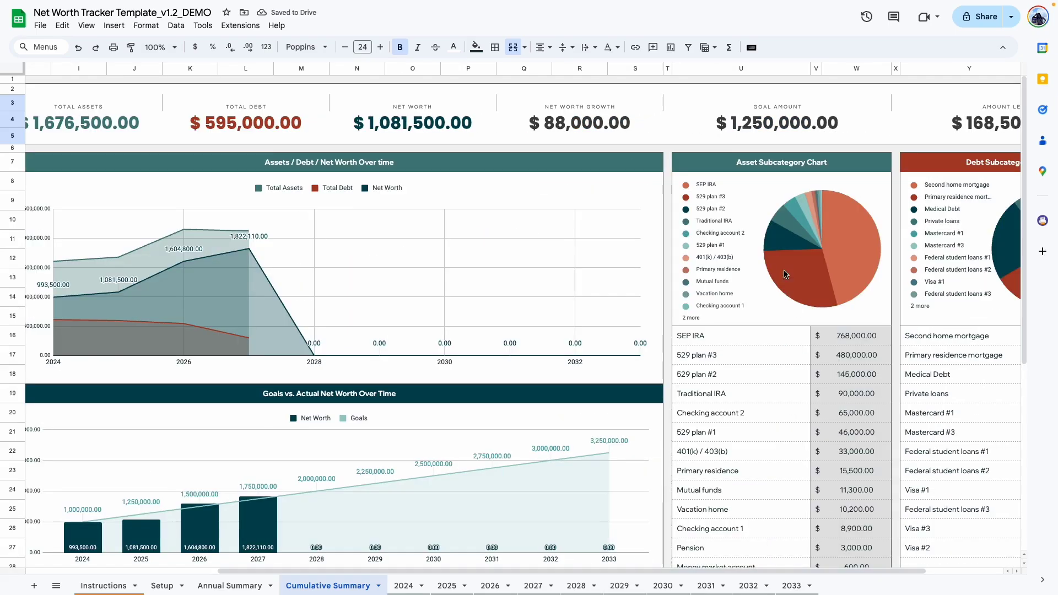
scroll(914, 579, right, 3)
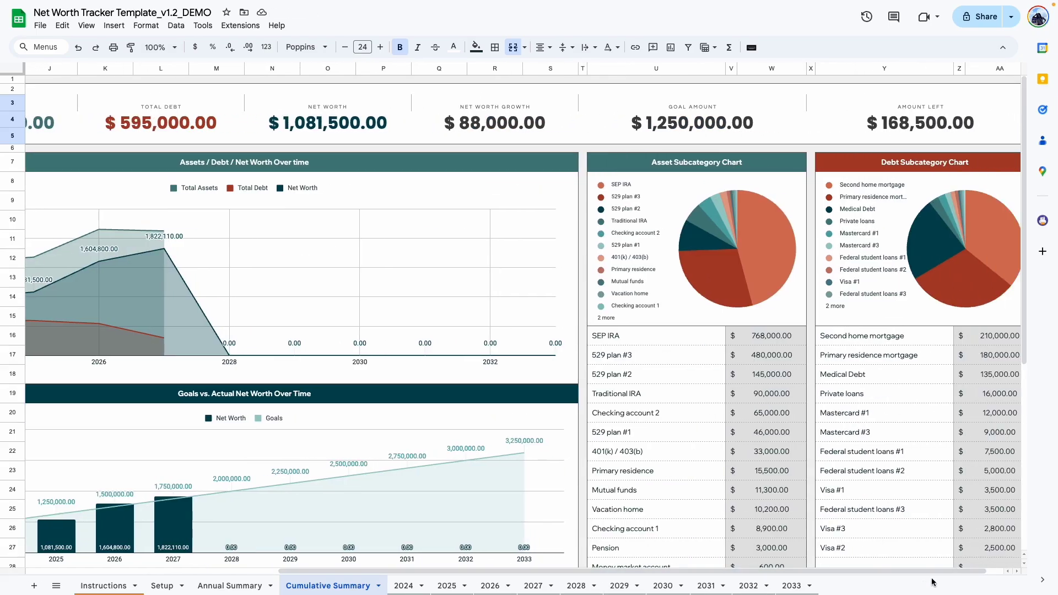
mouse_move(982, 571)
mouse_down()
mouse_move(797, 571)
mouse_move(963, 571)
mouse_up()
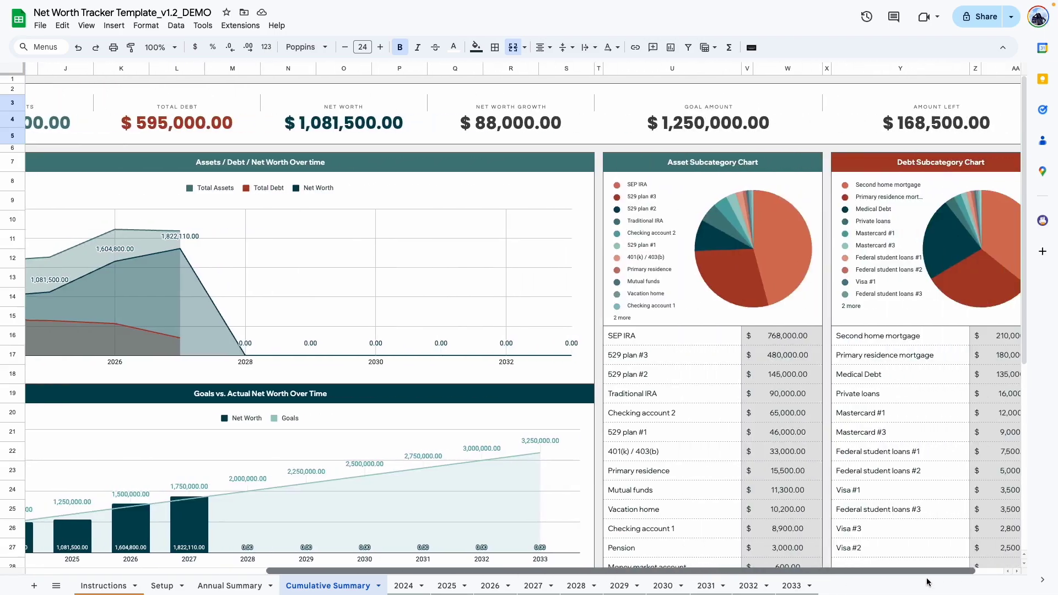
drag(692, 571, 449, 571)
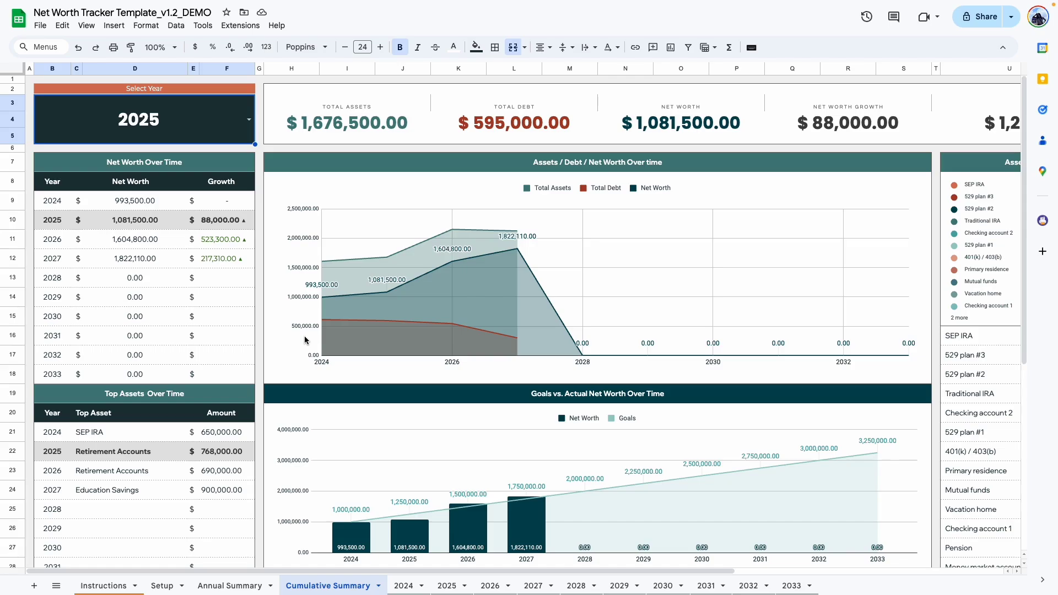
click(53, 202)
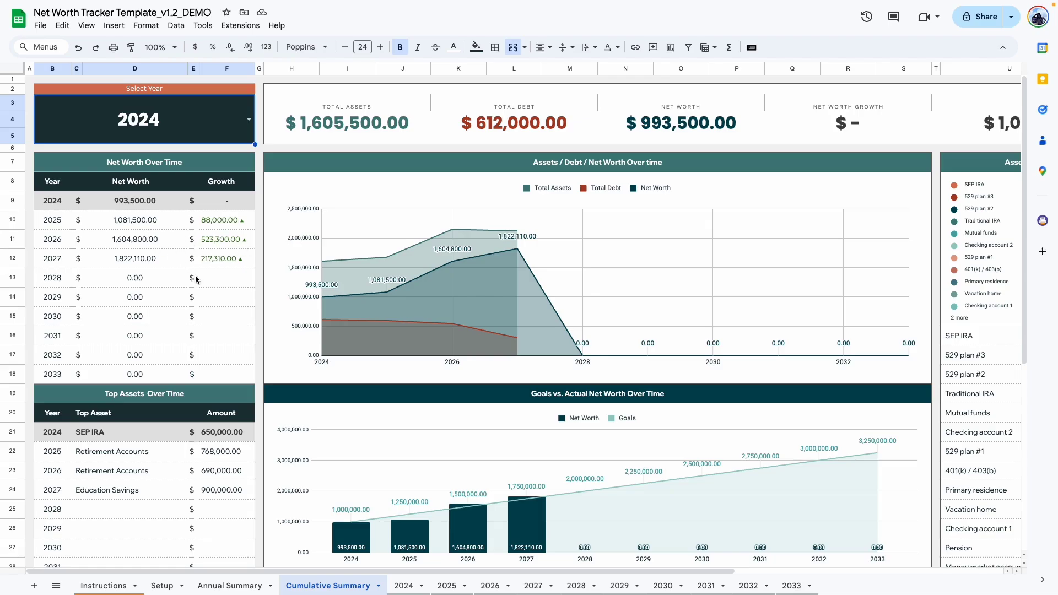
scroll(213, 269, down, 3)
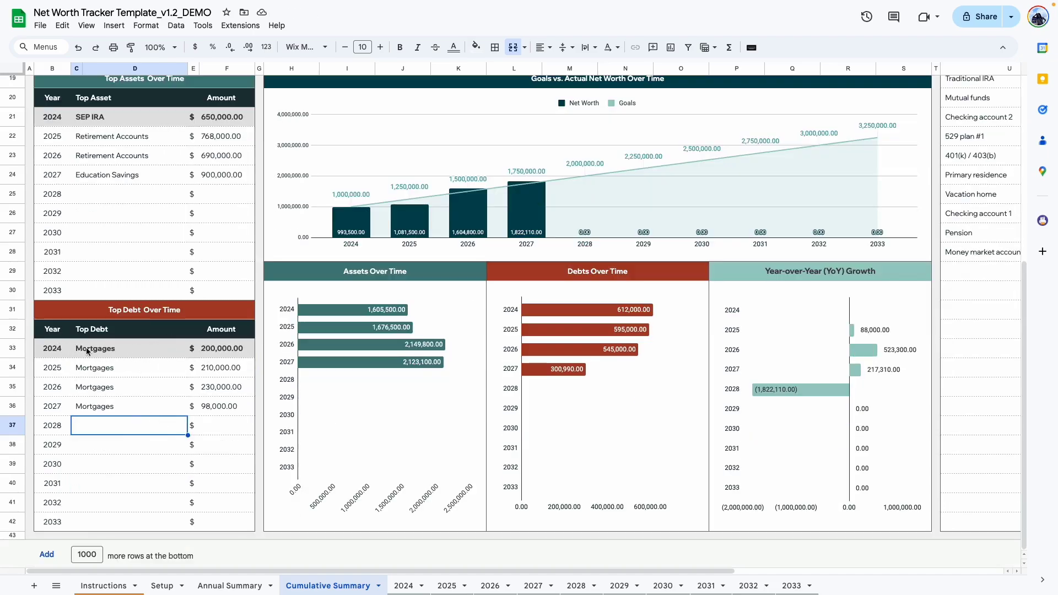
scroll(391, 575, right, 2)
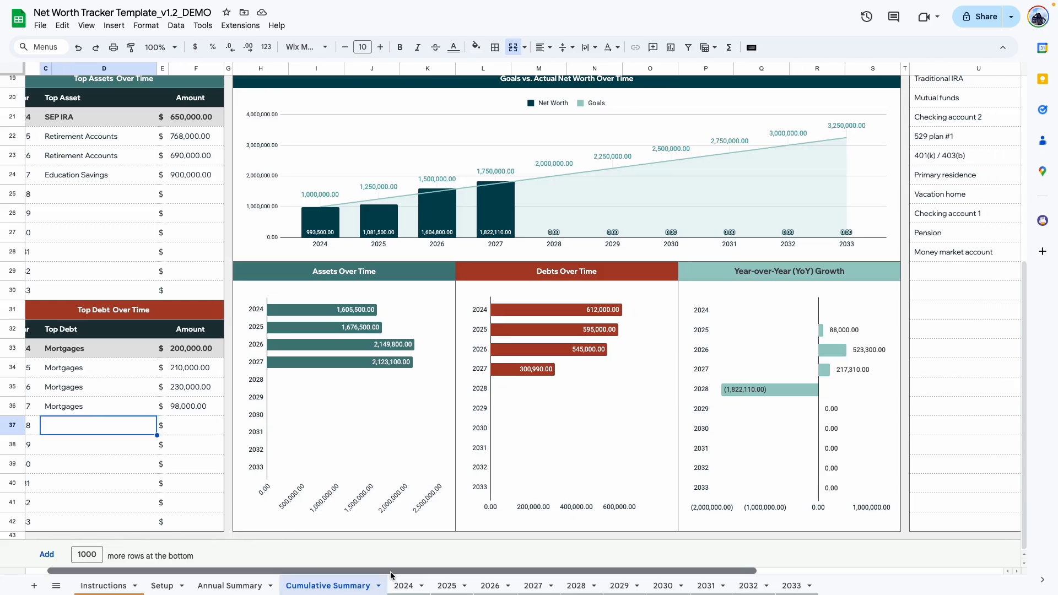
scroll(391, 574, right, 2)
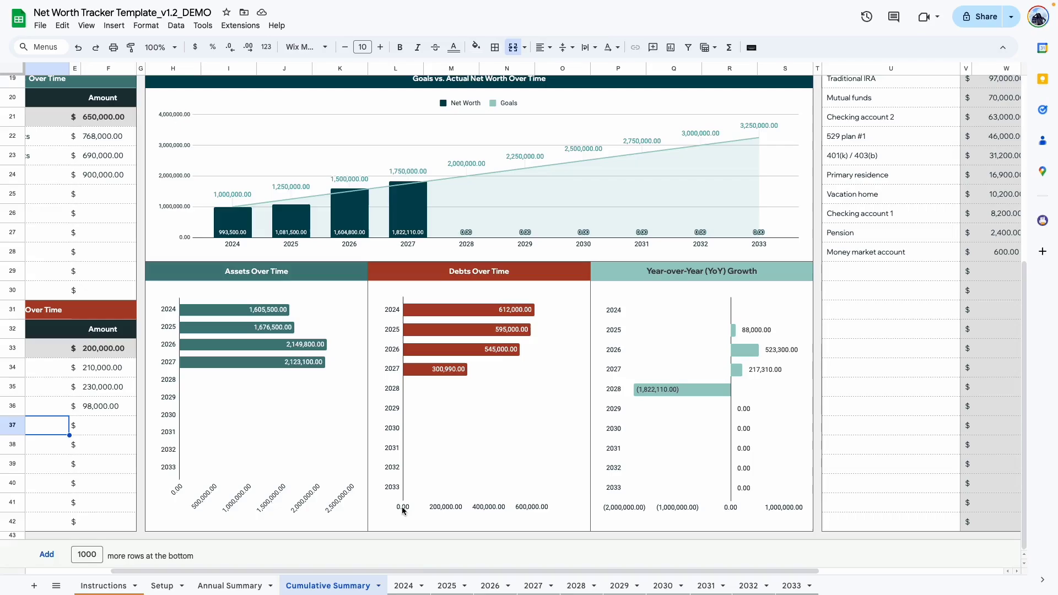
drag(427, 572, 611, 571)
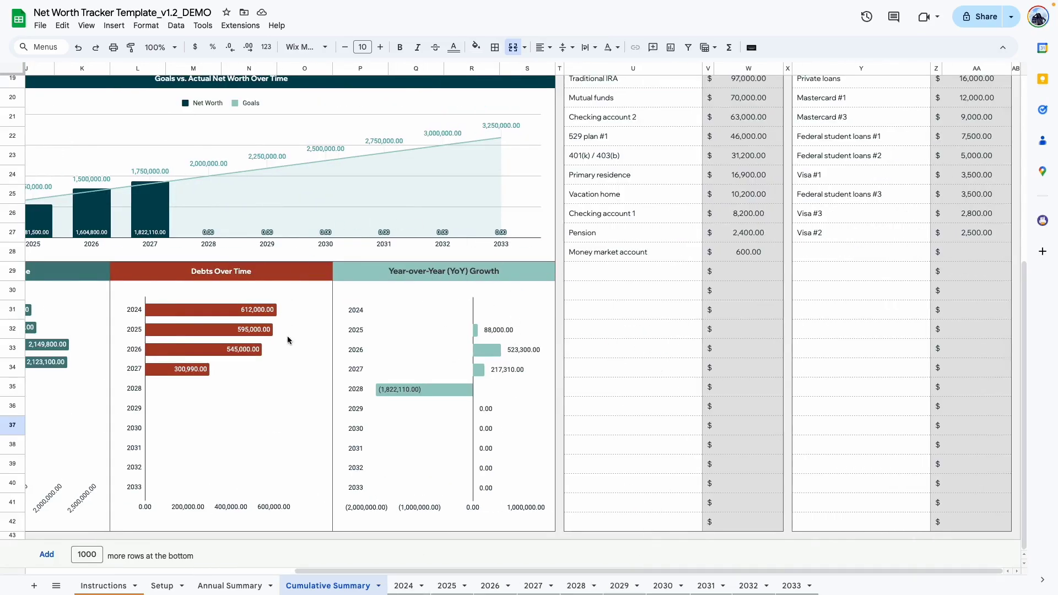
scroll(287, 340, left, 2)
drag(518, 569, 285, 563)
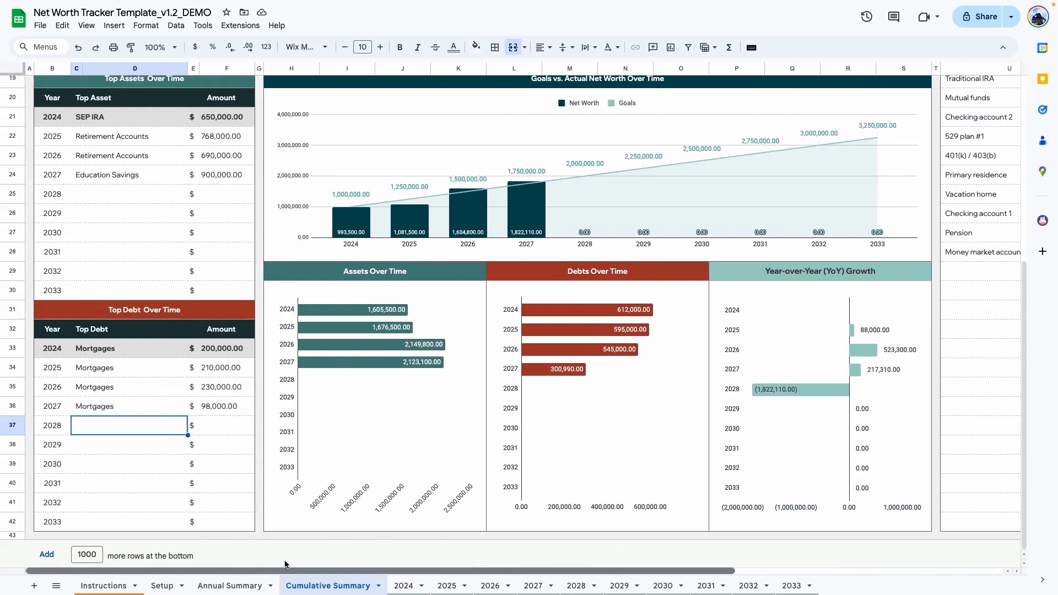
scroll(266, 210, up, 5)
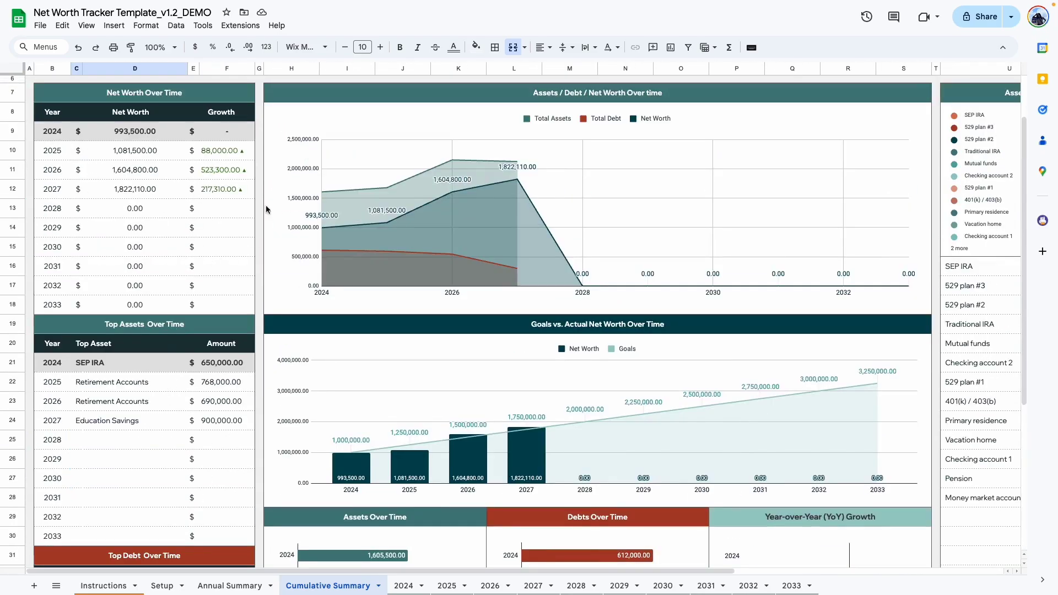
Step: Scroll through the Cumulative Summary tables and charts, then move along the sheet tabs toward Instructions
scroll(331, 221, up, 2)
scroll(331, 220, right, 2)
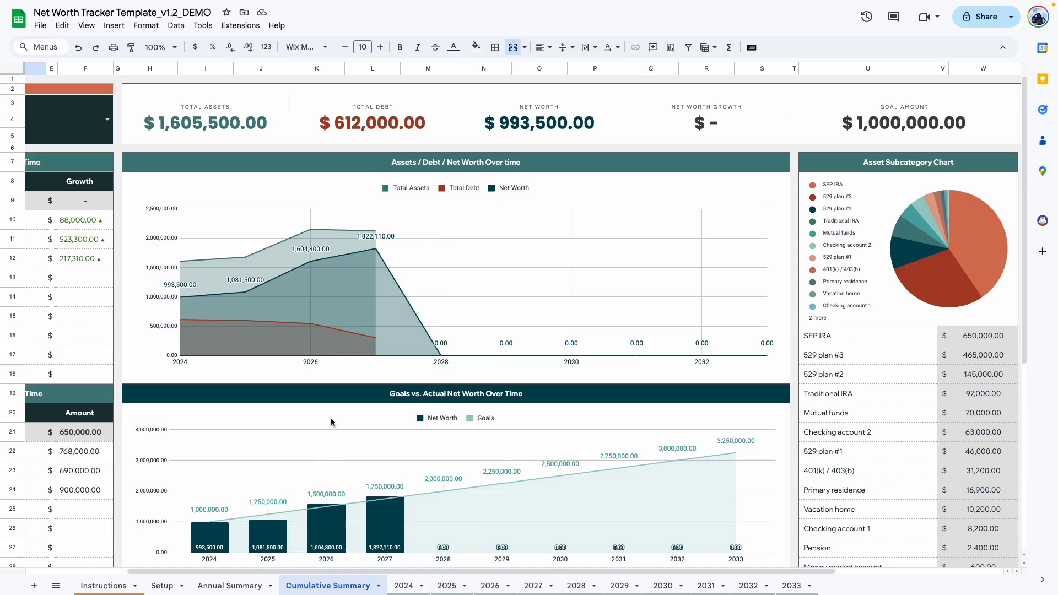
scroll(329, 421, down, 1)
scroll(329, 420, down, 2)
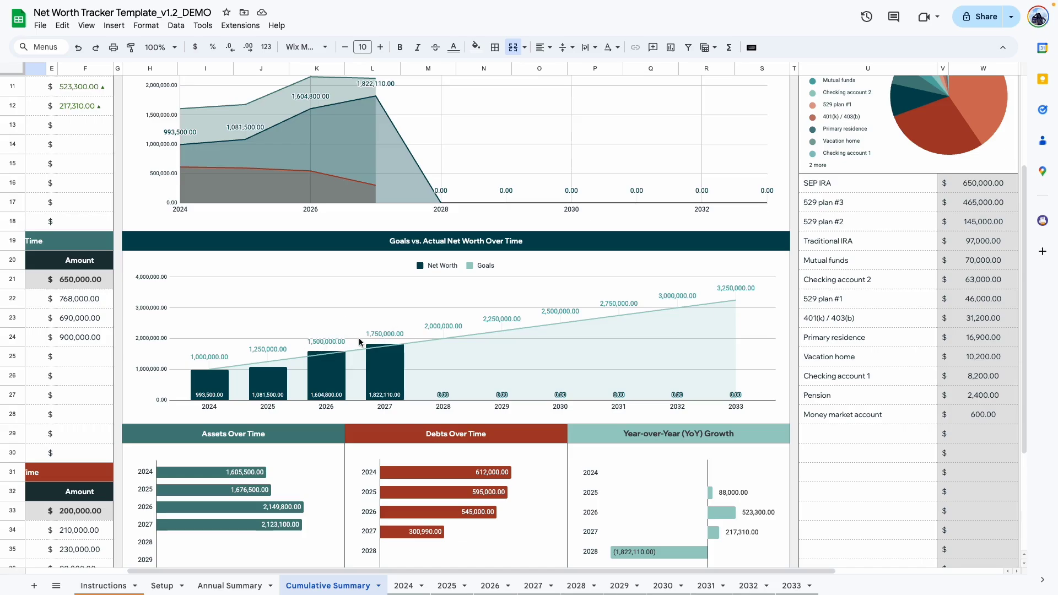
scroll(358, 339, up, 4)
scroll(359, 338, right, 4)
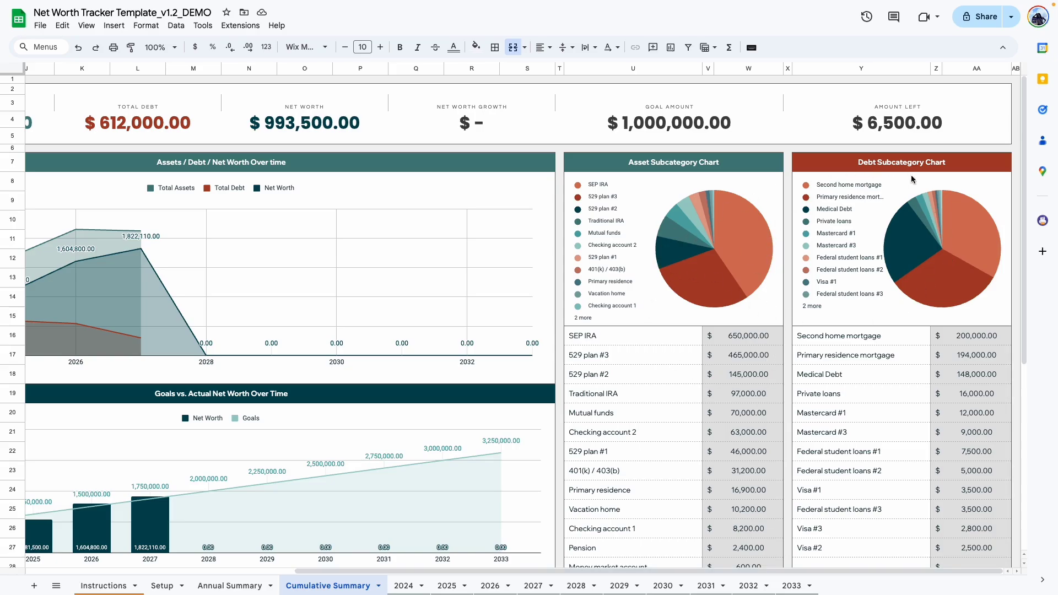
drag(862, 573, 592, 573)
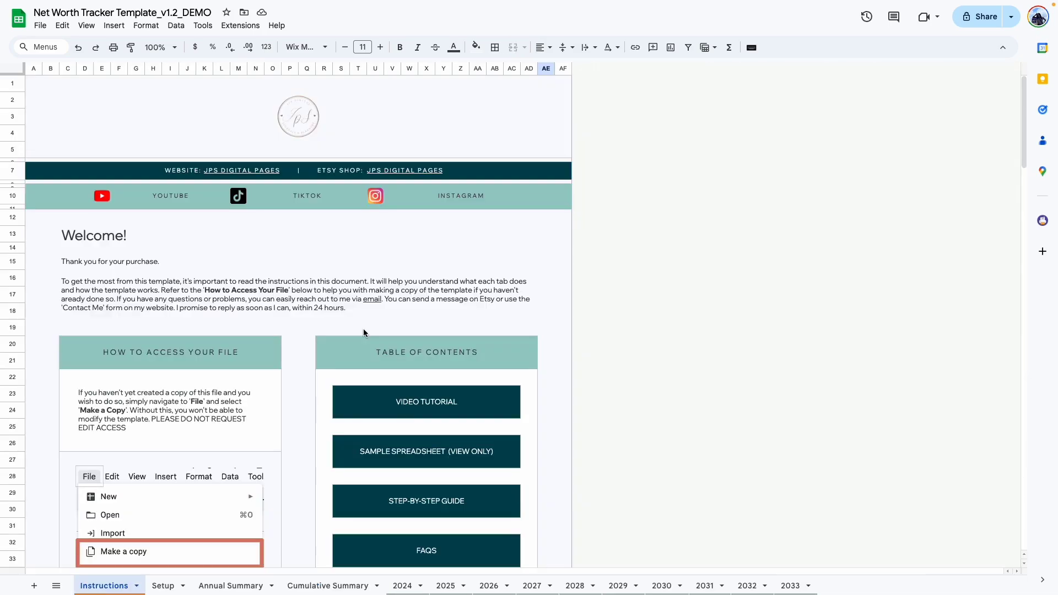
Step: Show the link preview for the 'email' contact link in the Welcome paragraph
click(181, 298)
scroll(348, 267, down, 1)
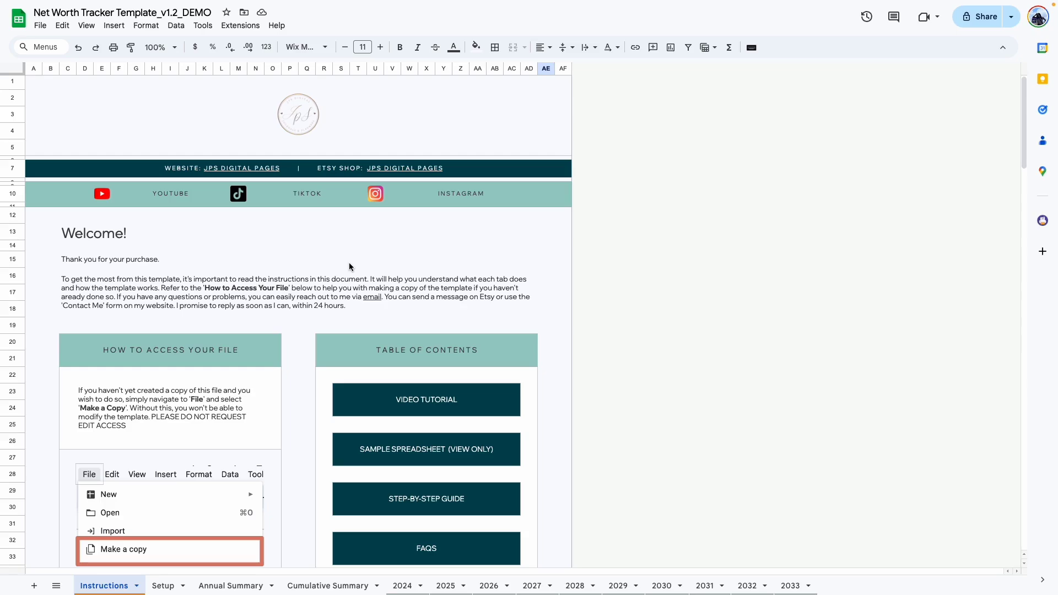
mouse_move(514, 314)
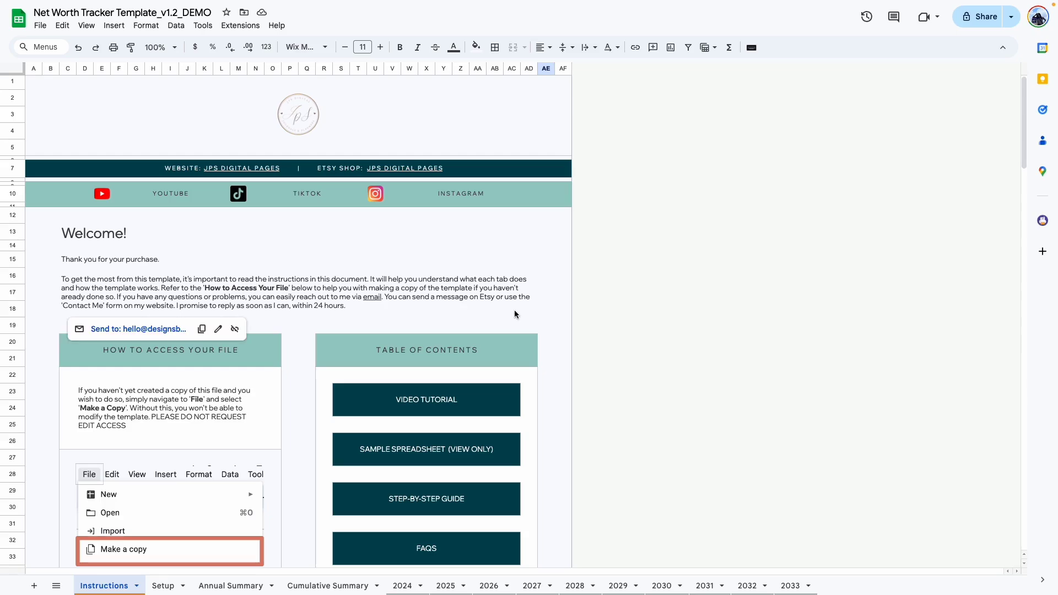